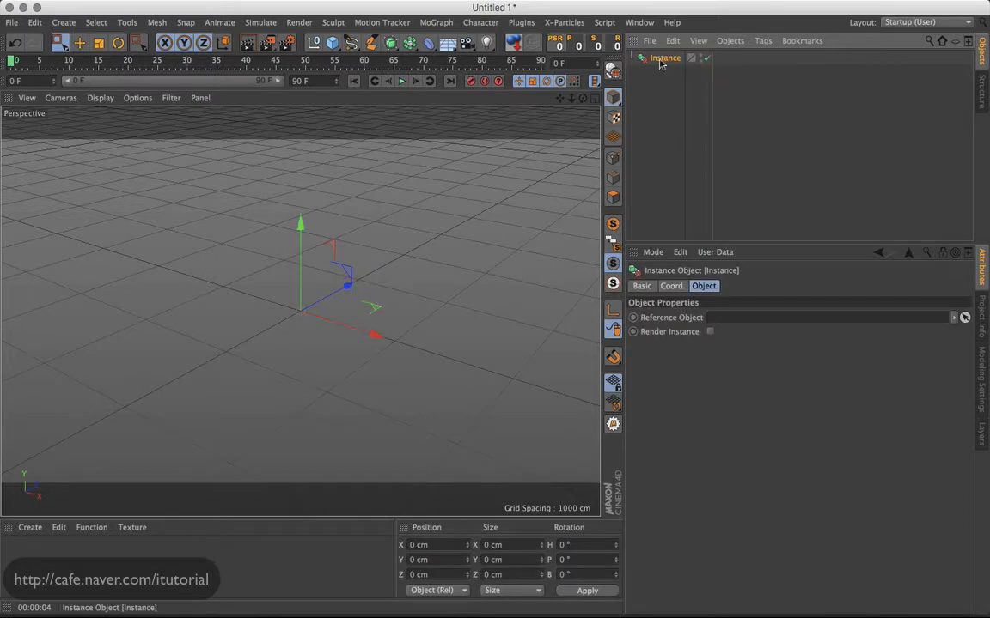
# - Delete the Instance object and add a Tube primitive to the scene
pyautogui.press('Delete')
pyautogui.click(332, 42)
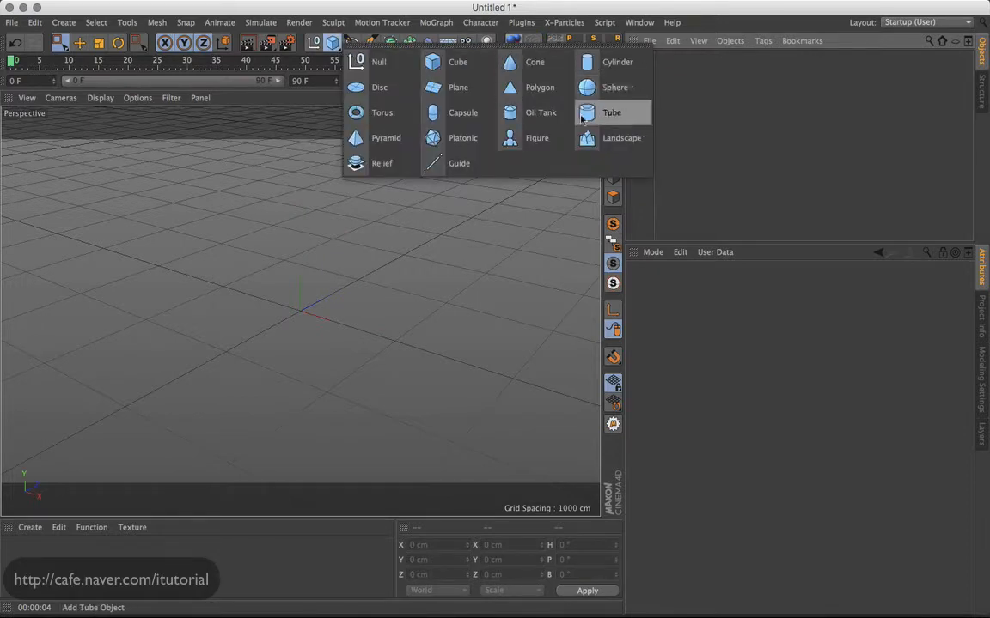
pyautogui.click(583, 120)
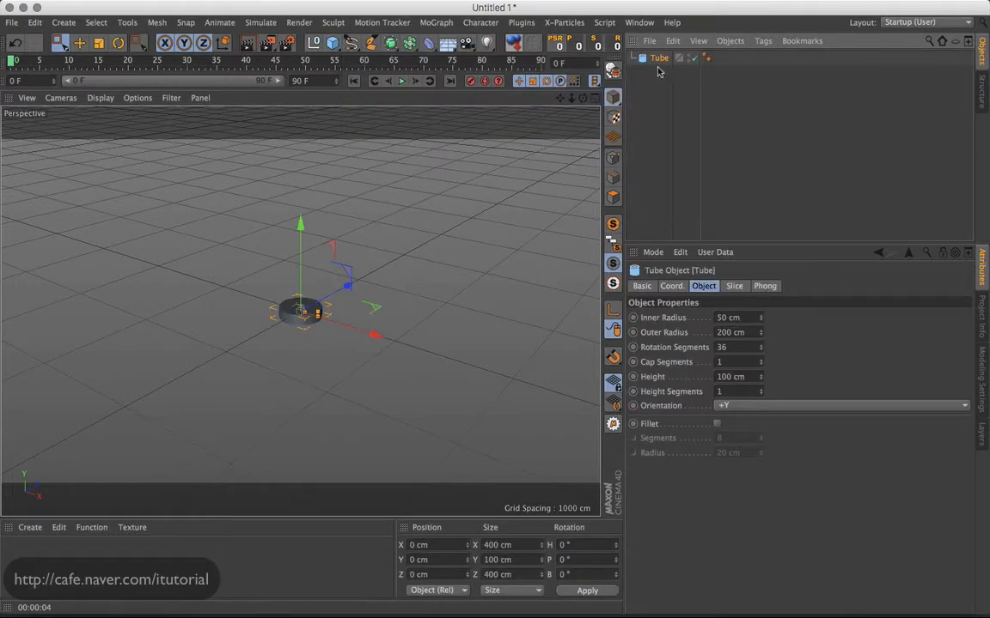
# - Create a MoGraph Cloner and make the Tube its child
pyautogui.click(436, 22)
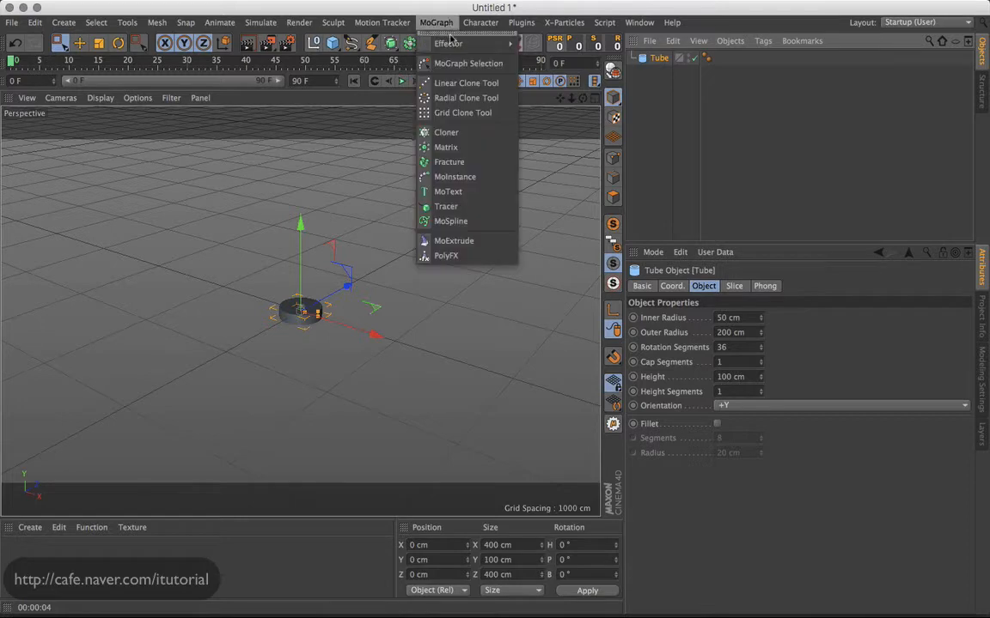
pyautogui.click(447, 132)
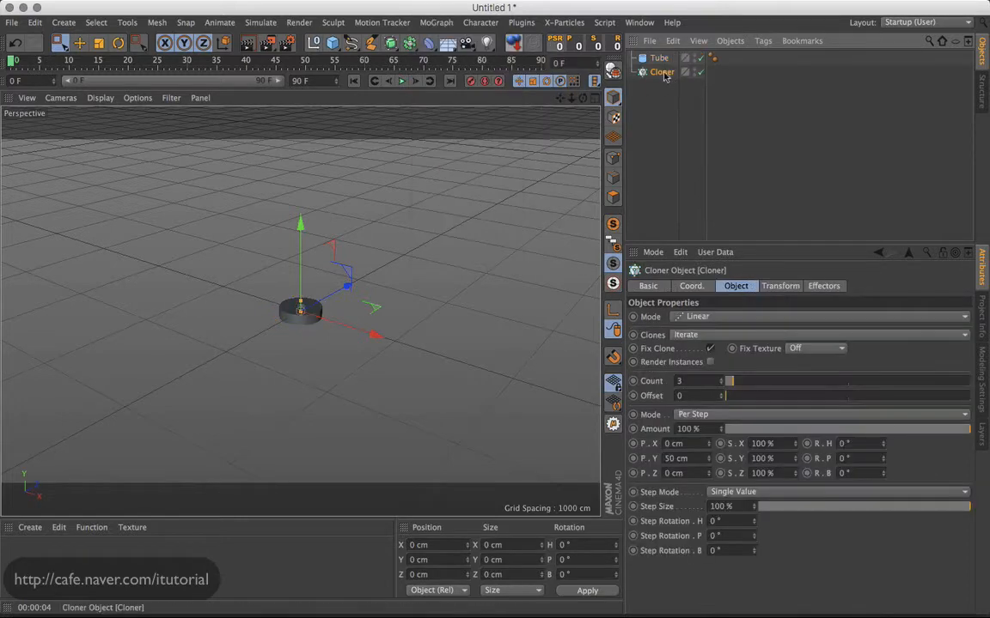
pyautogui.moveTo(660, 59); pyautogui.dragTo(663, 73)
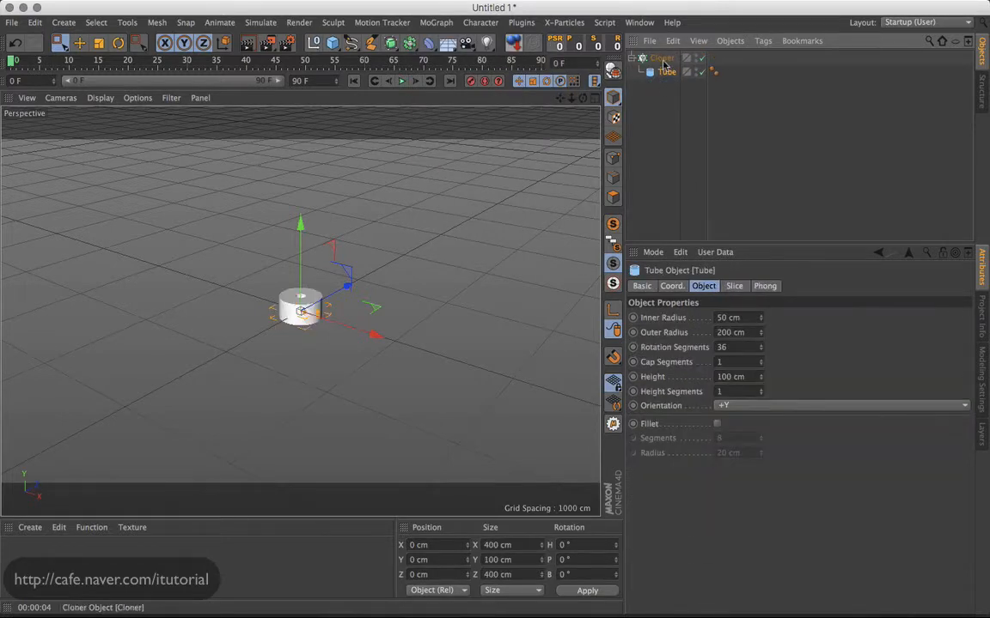
# - Switch the Cloner to Grid Array mode and enlarge the grid evenly to about 1517 cm on each axis
pyautogui.click(663, 59)
pyautogui.click(700, 316)
pyautogui.click(706, 377)
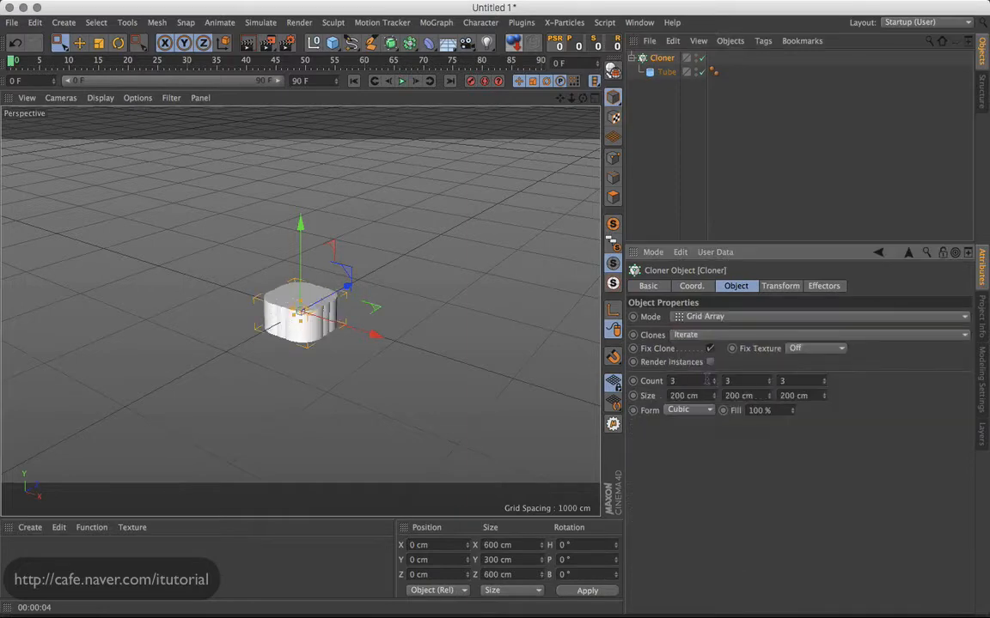
pyautogui.moveTo(310, 323)
pyautogui.mouseDown()
pyautogui.moveTo(369, 335)
pyautogui.moveTo(310, 330)
pyautogui.mouseUp()
pyautogui.keyDown('alt'); pyautogui.moveTo(374, 307); pyautogui.dragTo(399, 298); pyautogui.keyUp('alt')
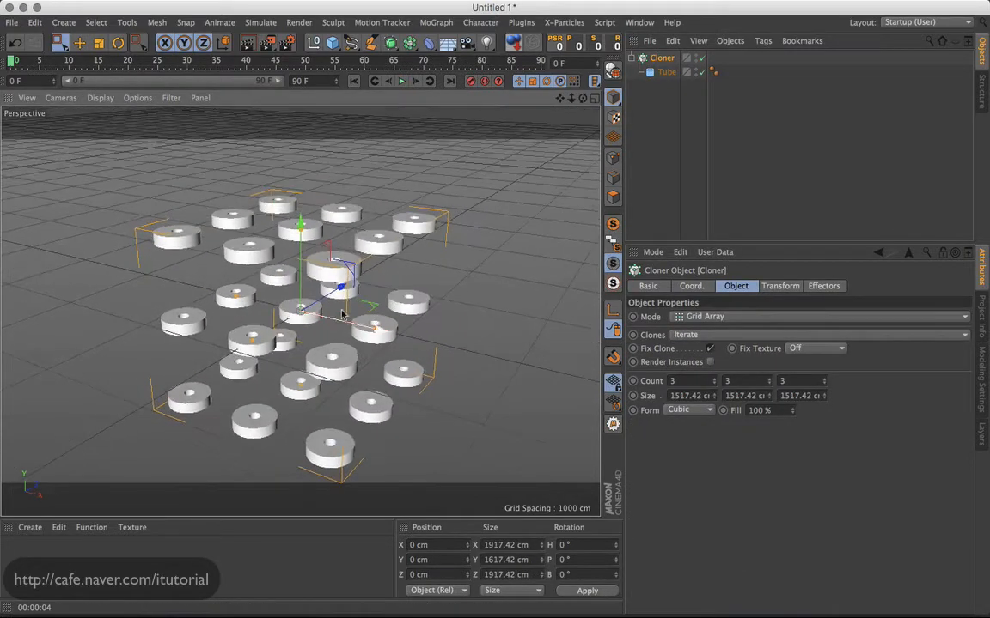
# - Take the Tube out of the Cloner and replace it there with an Instance that references the Tube
pyautogui.click(667, 72)
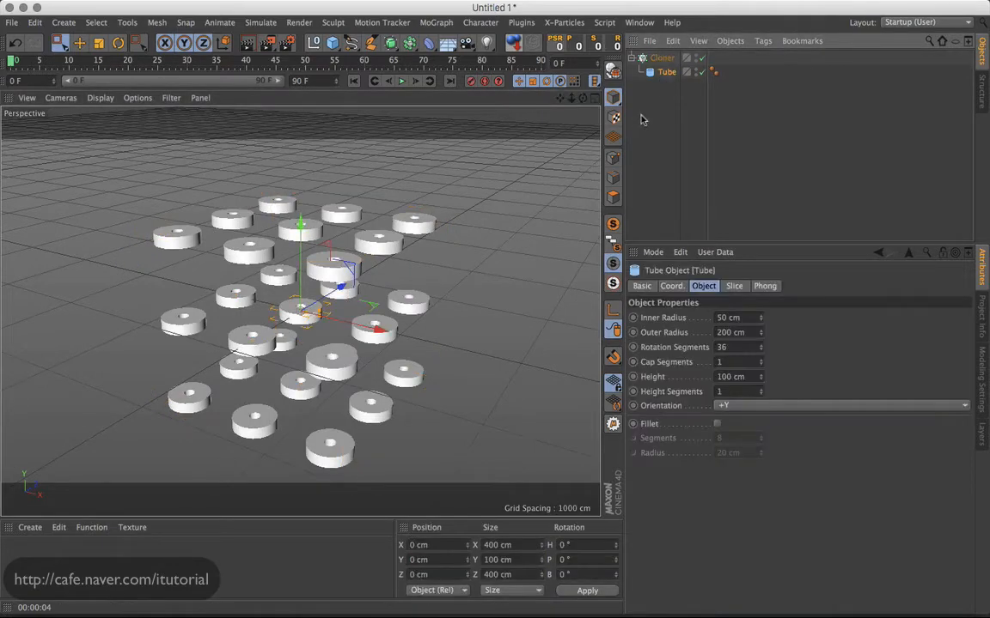
pyautogui.moveTo(668, 78); pyautogui.dragTo(655, 113)
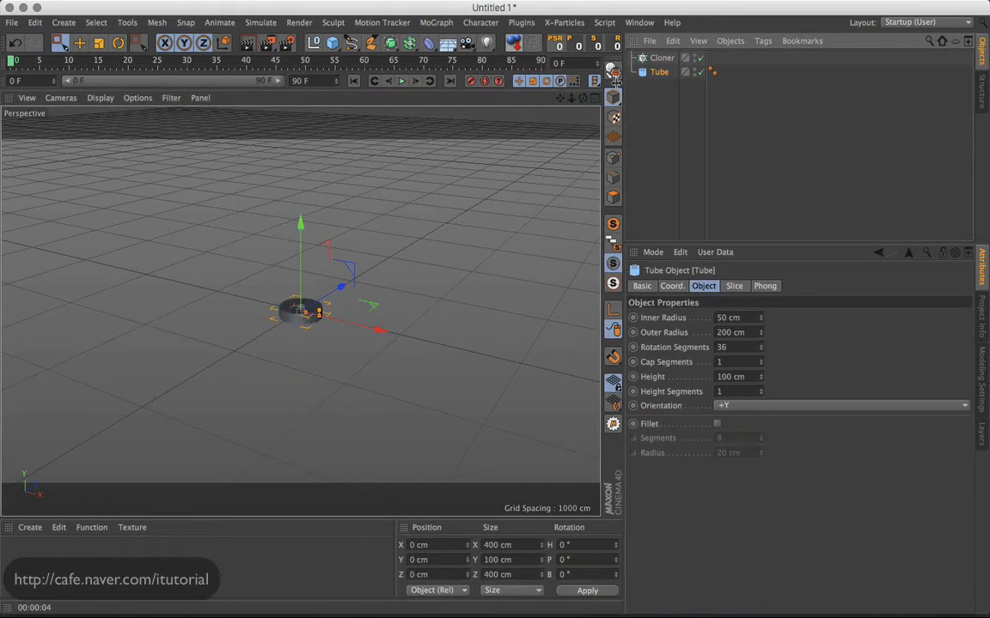
pyautogui.moveTo(410, 43); pyautogui.dragTo(685, 90)
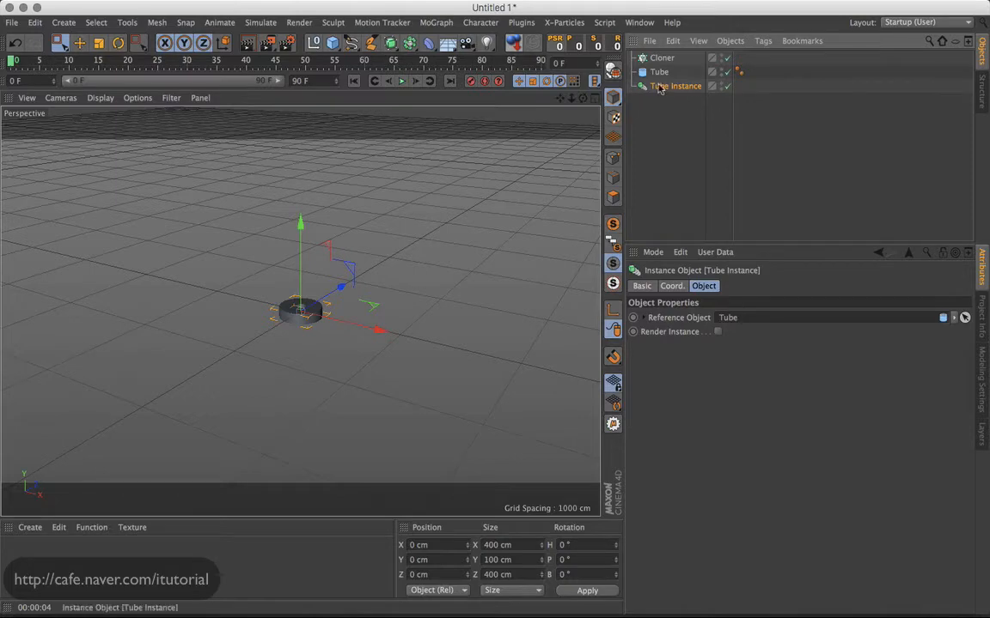
pyautogui.moveTo(659, 88); pyautogui.dragTo(683, 61)
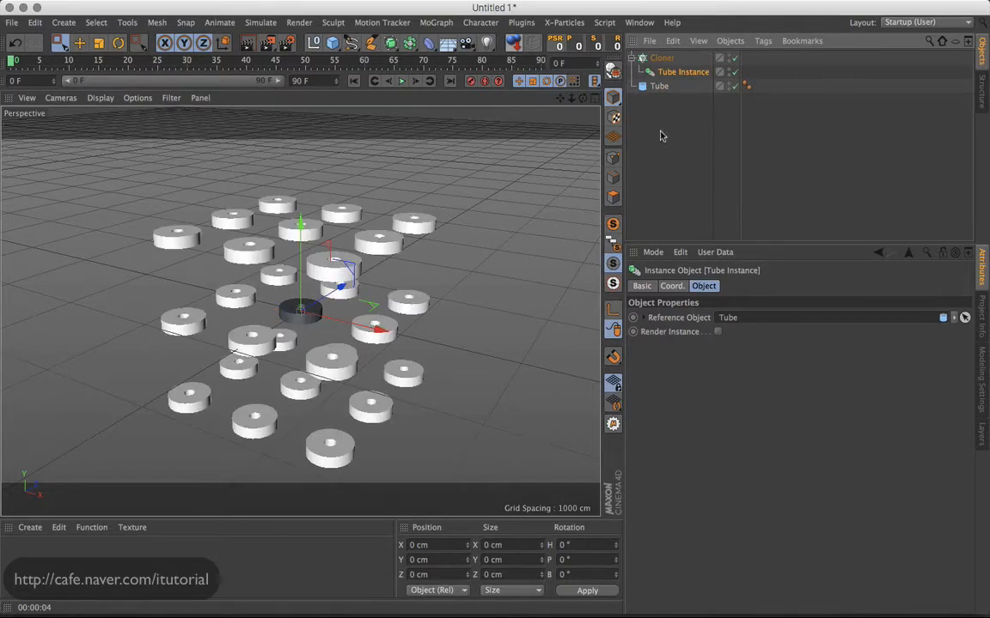
# - Render the view to check the grid of tube instances together with the original Tube
pyautogui.keyDown('alt'); pyautogui.moveTo(386, 242); pyautogui.dragTo(405, 244); pyautogui.keyUp('alt')
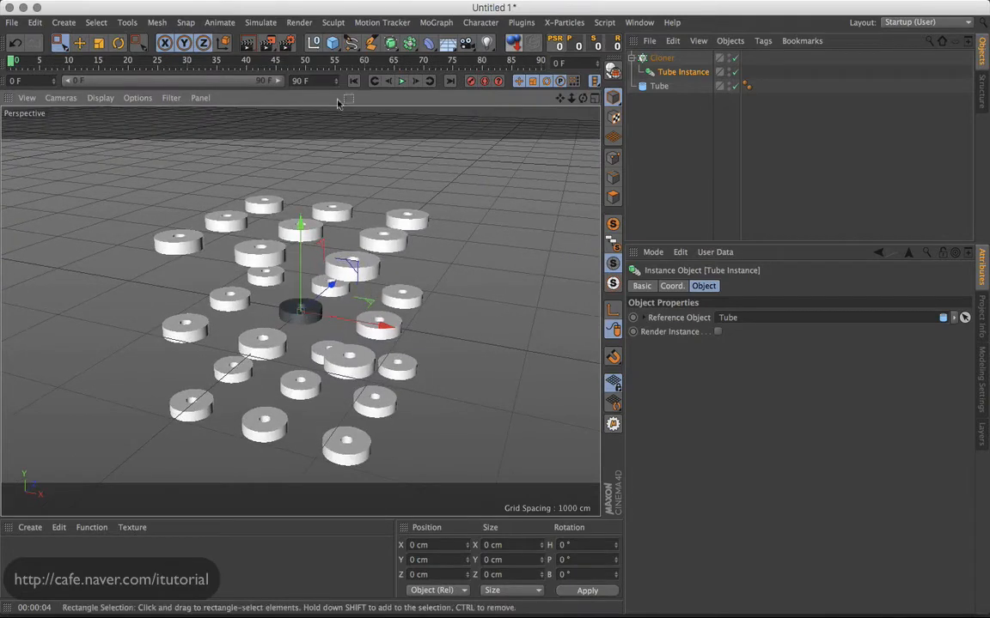
pyautogui.click(247, 43)
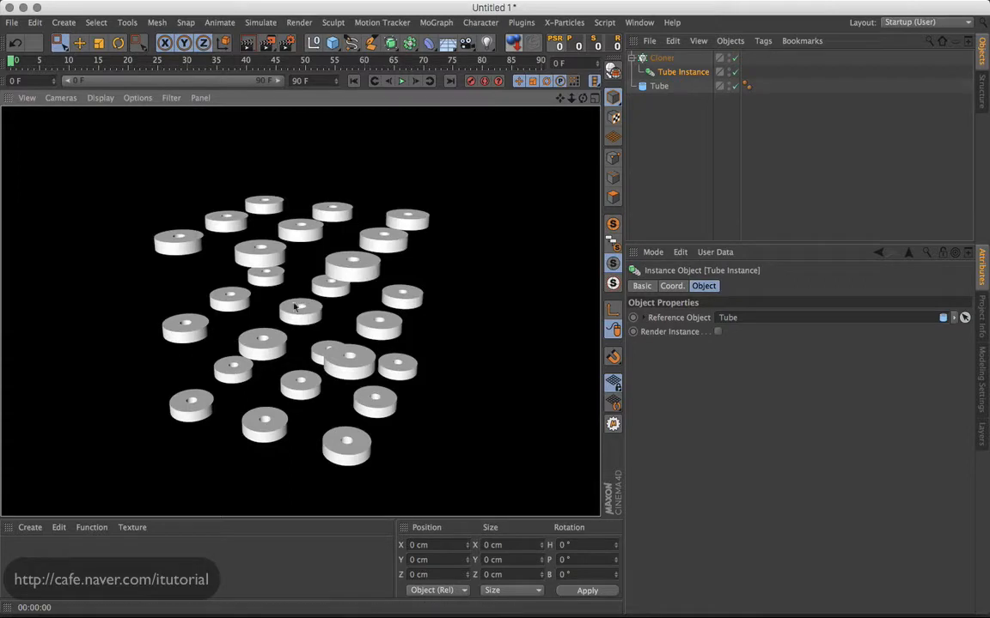
pyautogui.click(669, 101)
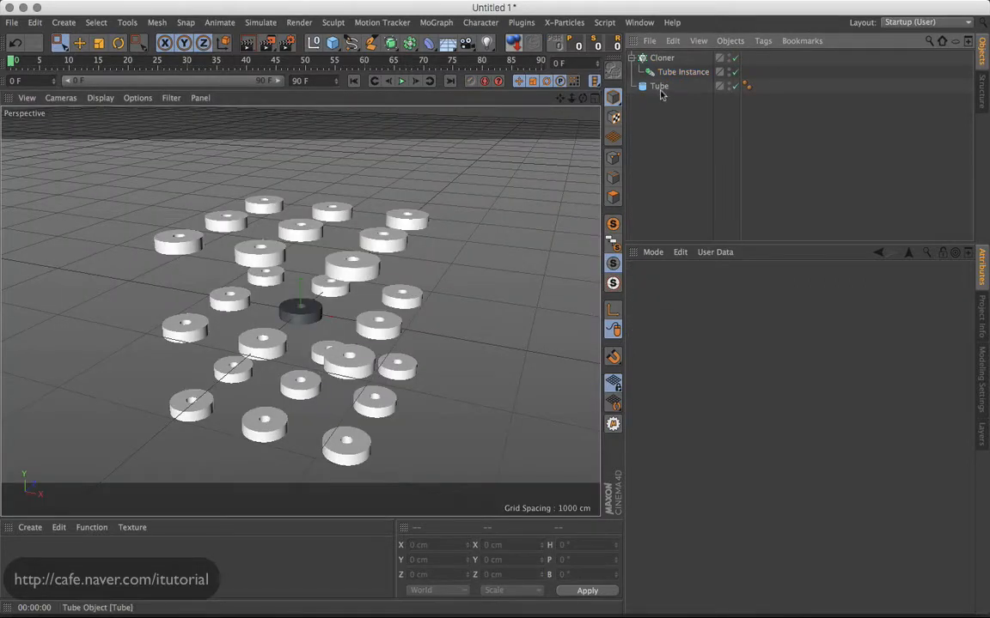
# - Hide the original Tube in the editor and renderer, test-render the view, and restore the Tube's visibility
pyautogui.click(660, 87)
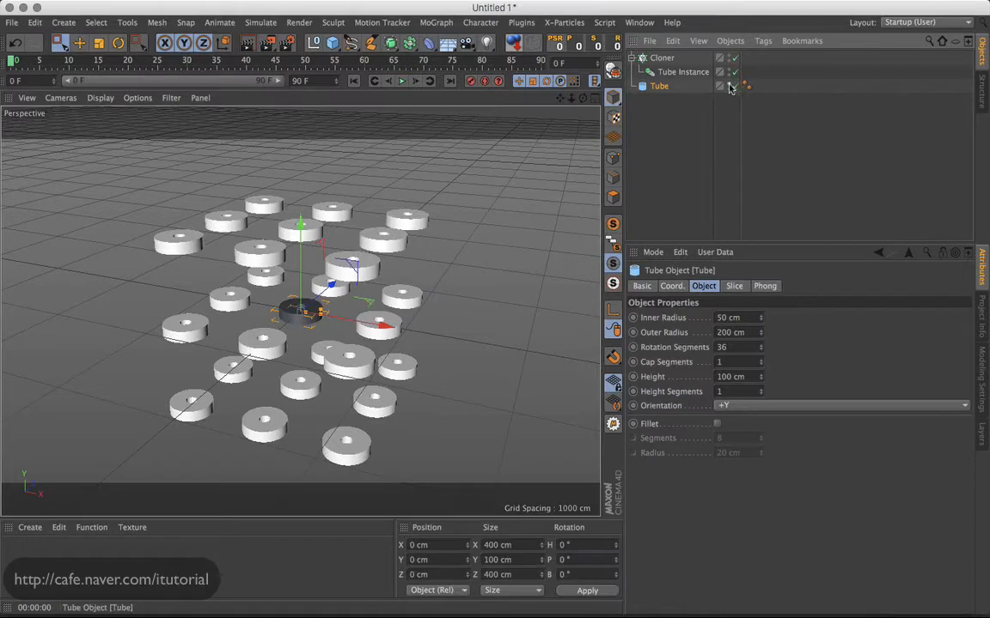
pyautogui.click(730, 85)
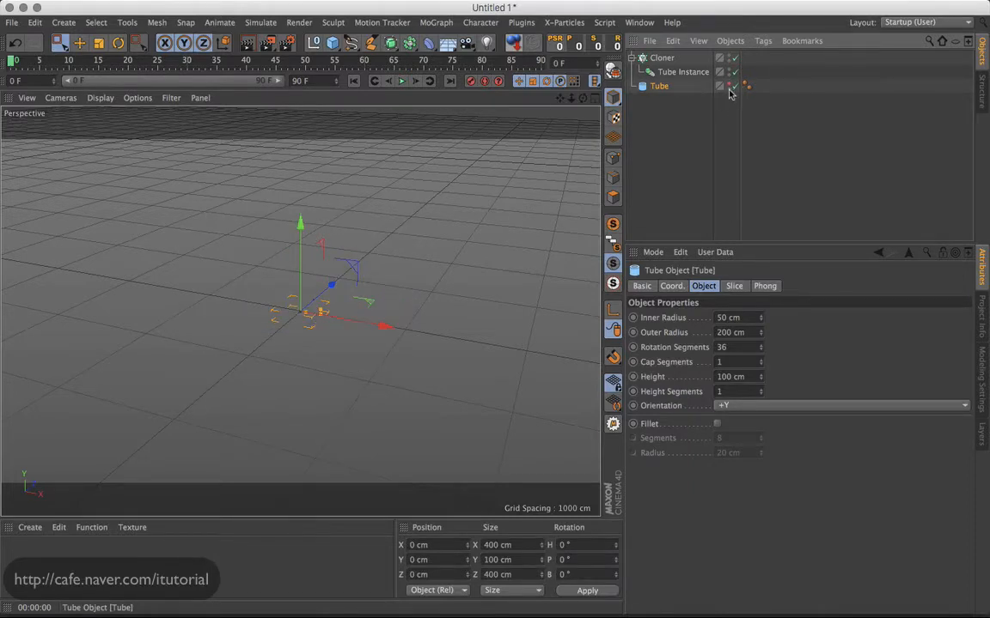
pyautogui.click(246, 43)
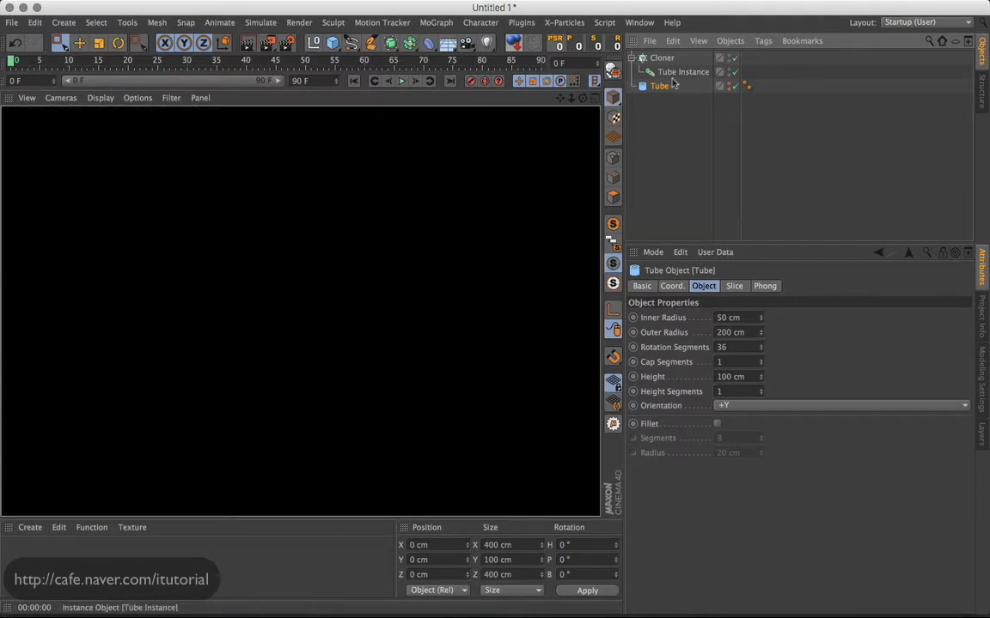
pyautogui.click(730, 86)
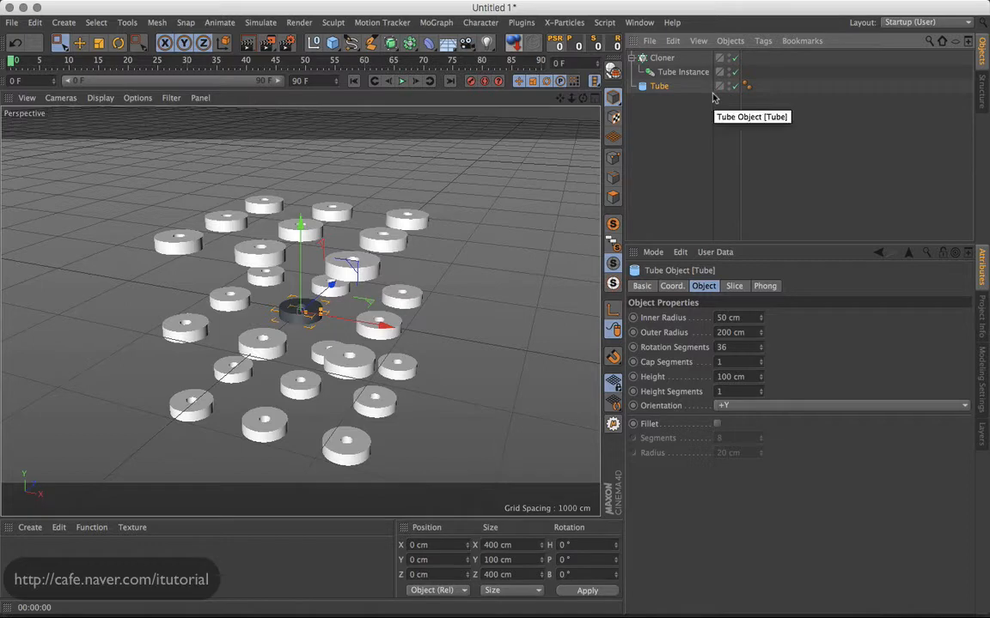
# - Group the Tube under a Null hidden in both the editor and renderer, and test-render the view
pyautogui.click(677, 95)
pyautogui.click(657, 90)
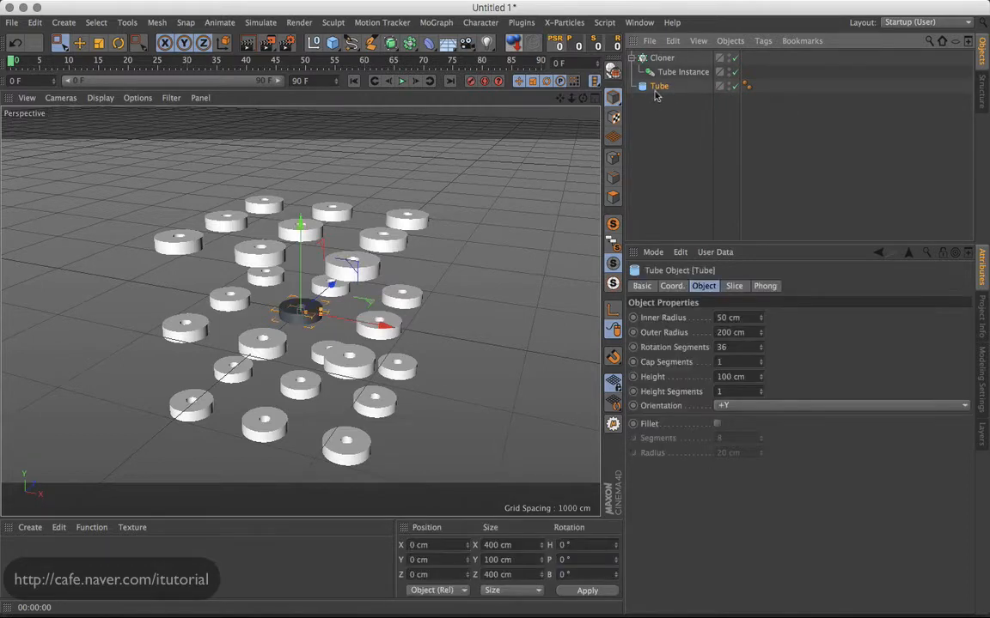
pyautogui.hotkey('alt', 'g')
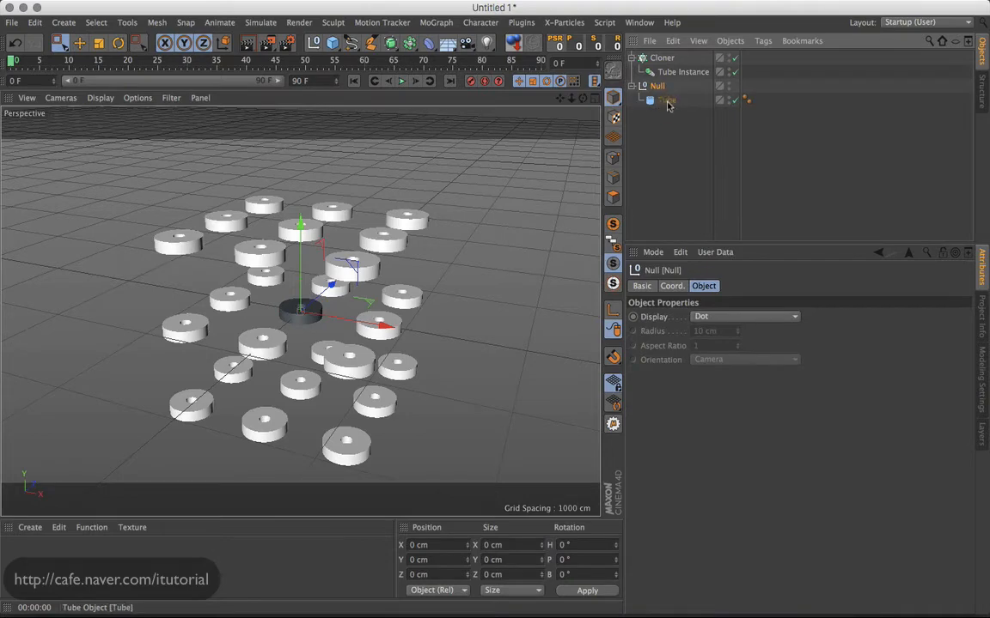
pyautogui.click(730, 86)
pyautogui.click(729, 86)
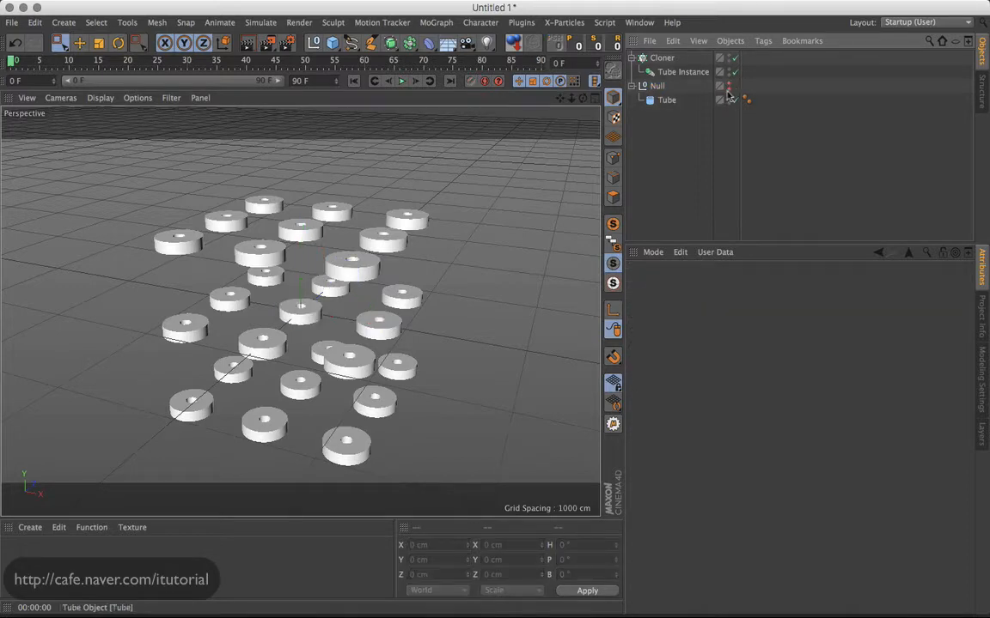
pyautogui.click(248, 44)
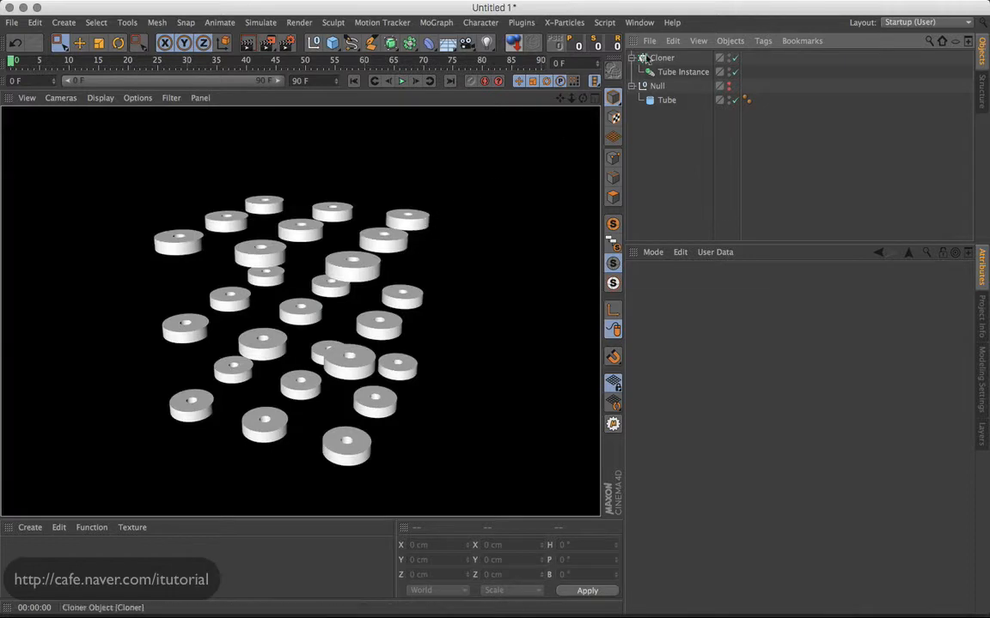
pyautogui.click(668, 126)
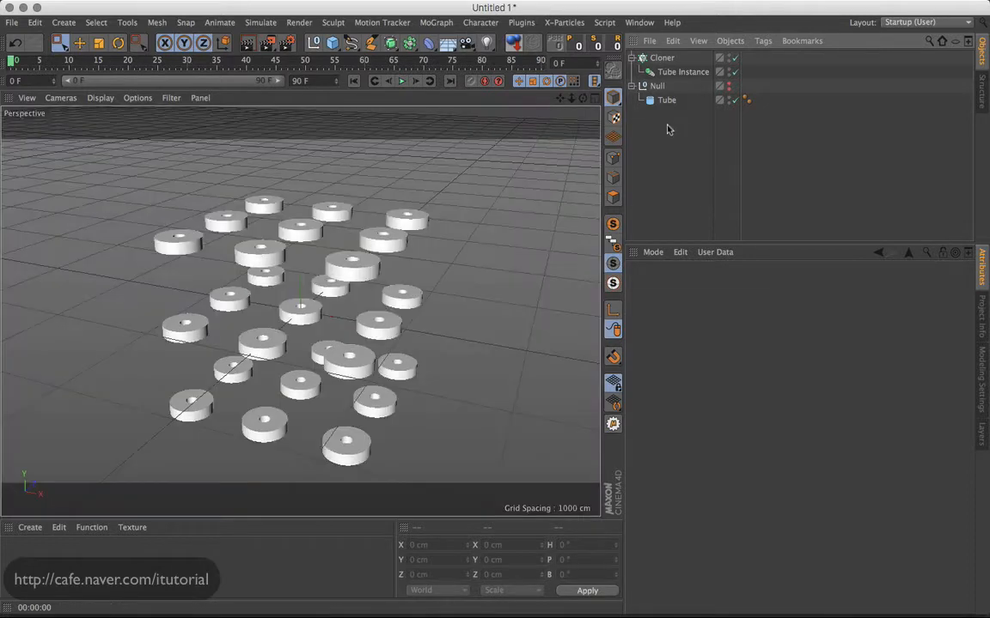
# - Take the Tube out of the Null and delete the empty Null
pyautogui.moveTo(667, 99); pyautogui.dragTo(673, 120)
pyautogui.click(658, 87)
pyautogui.press('Delete')
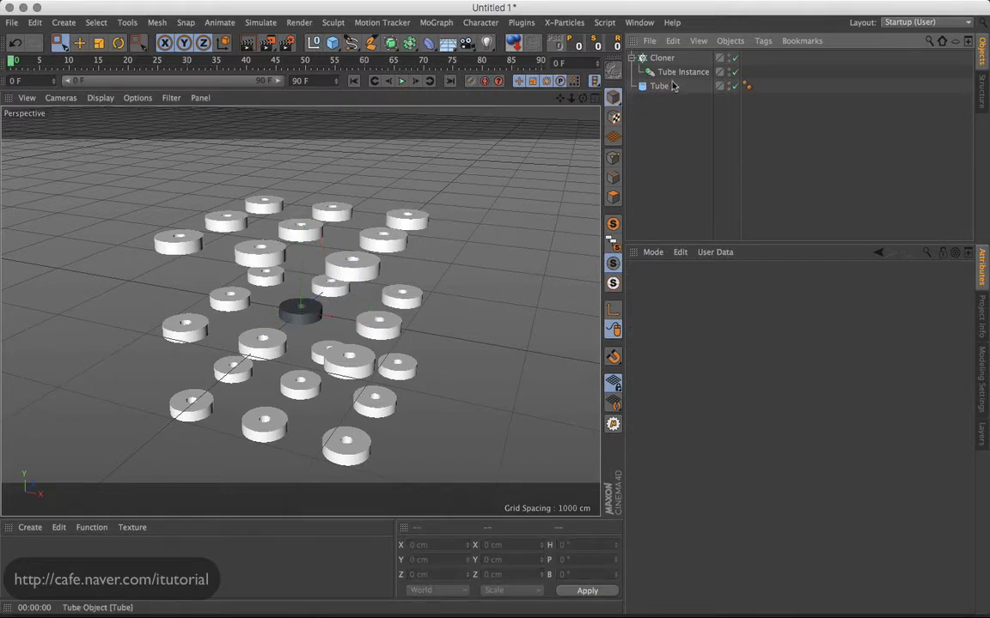
# - Add a Sphere outside the Cloner and raise it to about Y 58.5 cm so it sits in the original Tube
pyautogui.click(676, 76)
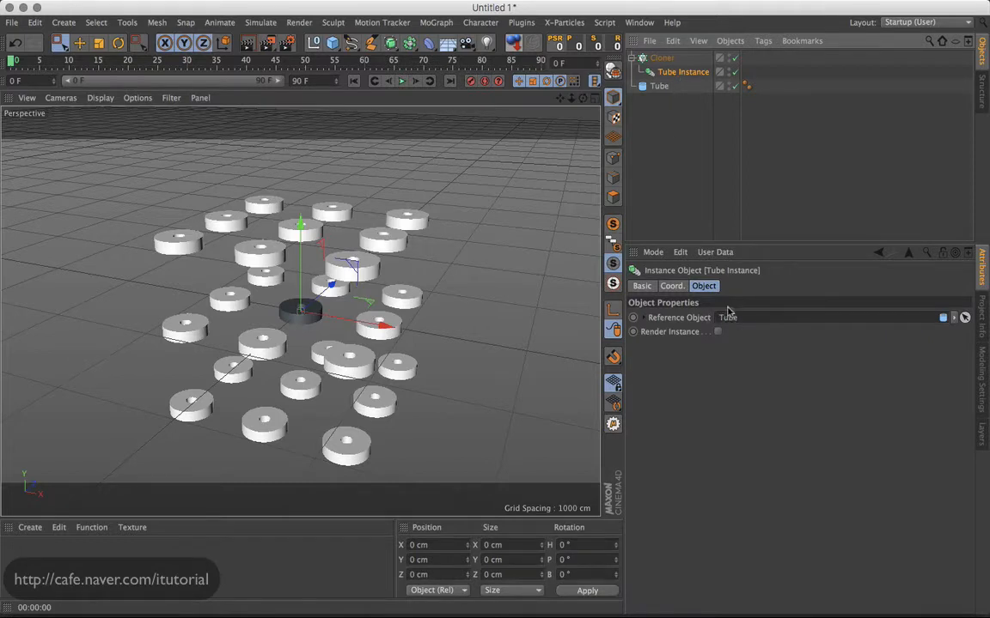
pyautogui.click(333, 43)
pyautogui.click(613, 87)
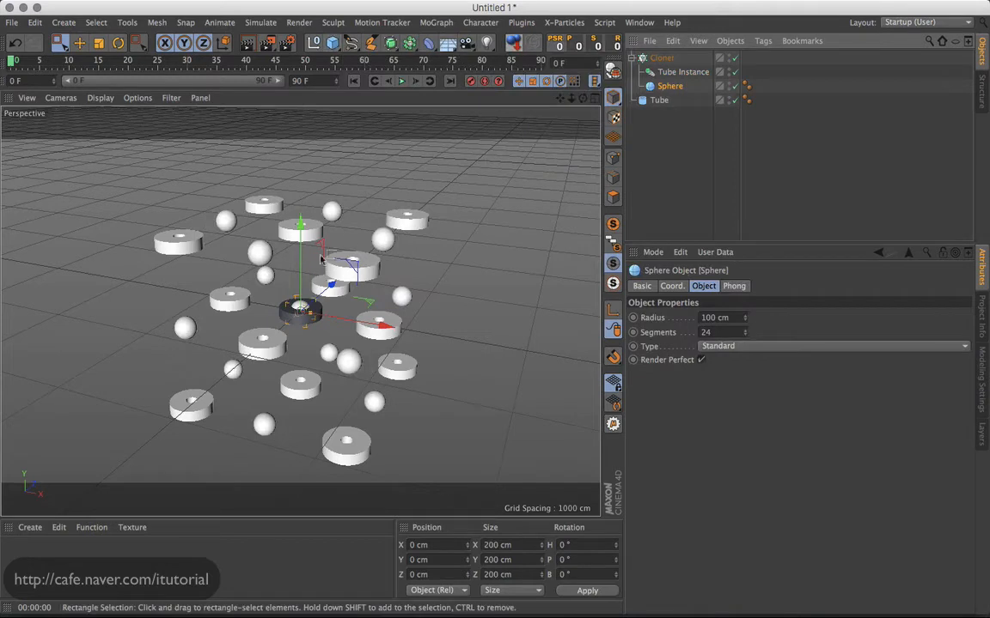
pyautogui.moveTo(301, 243); pyautogui.dragTo(299, 226)
pyautogui.moveTo(669, 86); pyautogui.dragTo(665, 108)
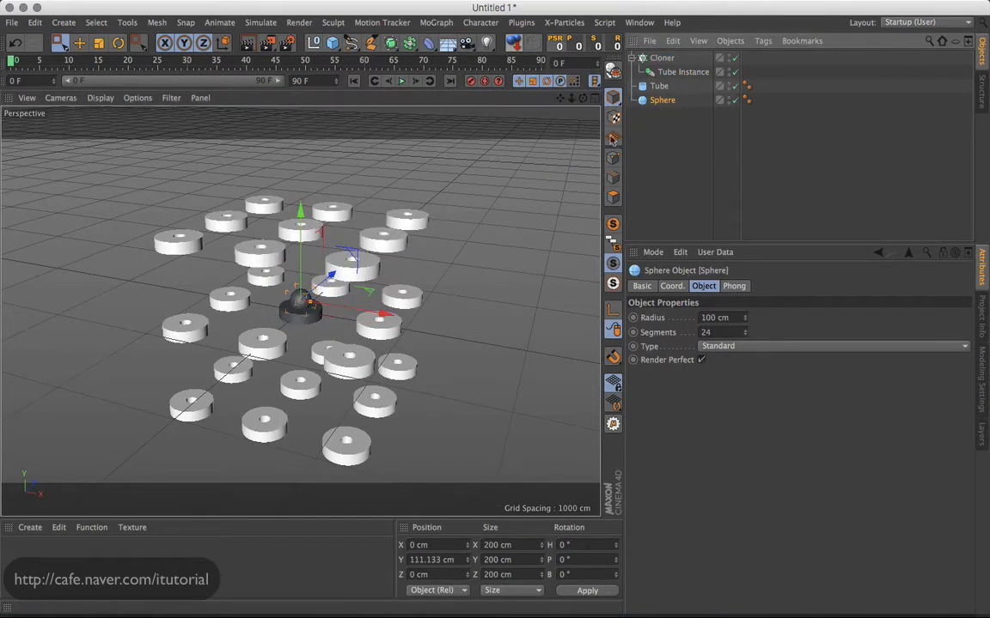
pyautogui.moveTo(303, 231); pyautogui.dragTo(302, 238)
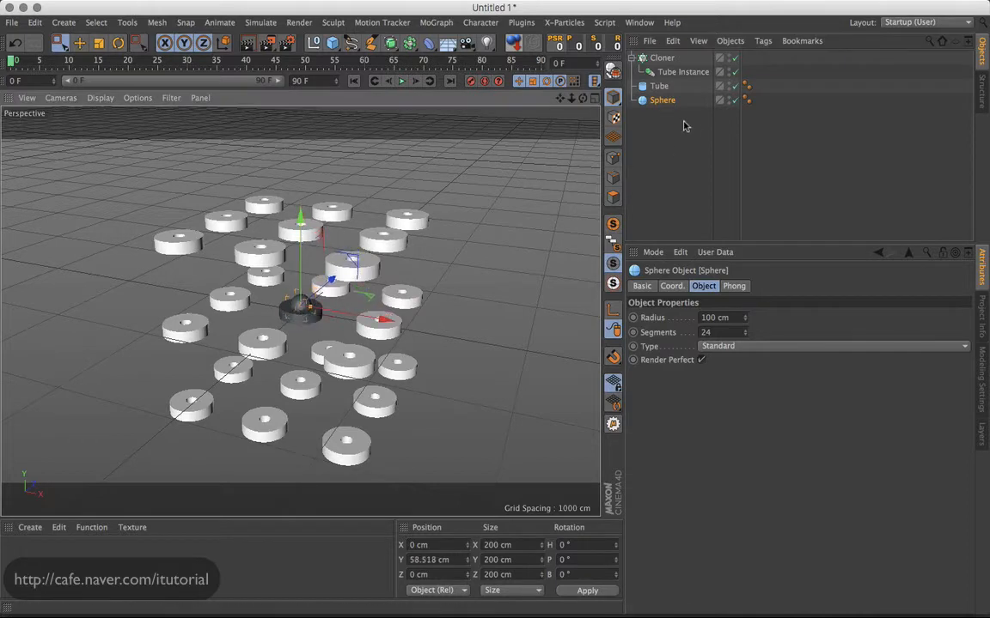
# - Group the Tube and Sphere under a Null and assign that Null as the Tube Instance's reference object
pyautogui.moveTo(675, 113); pyautogui.dragTo(655, 84)
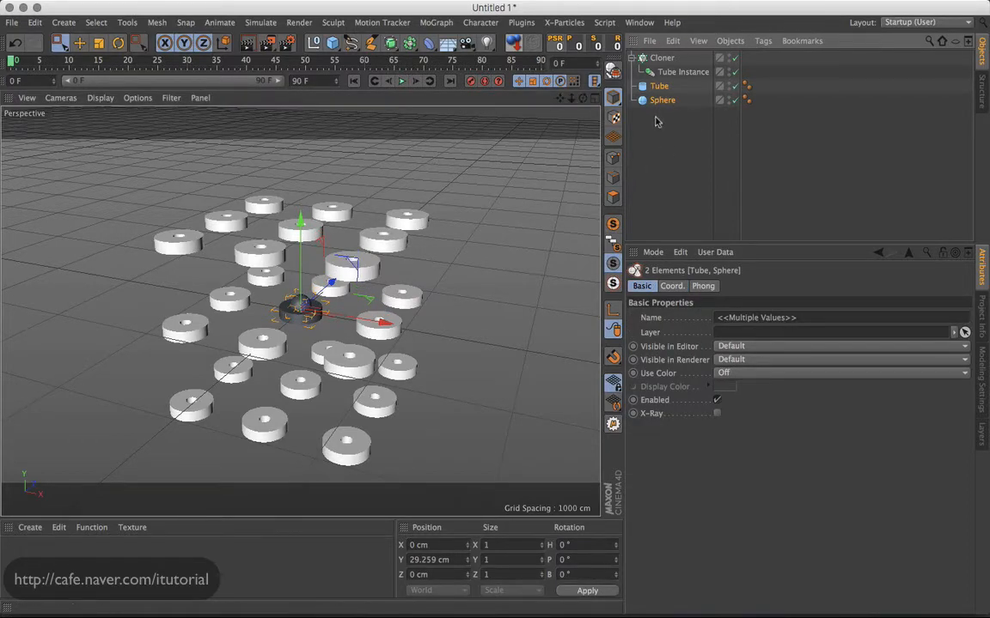
pyautogui.hotkey('alt', 'g')
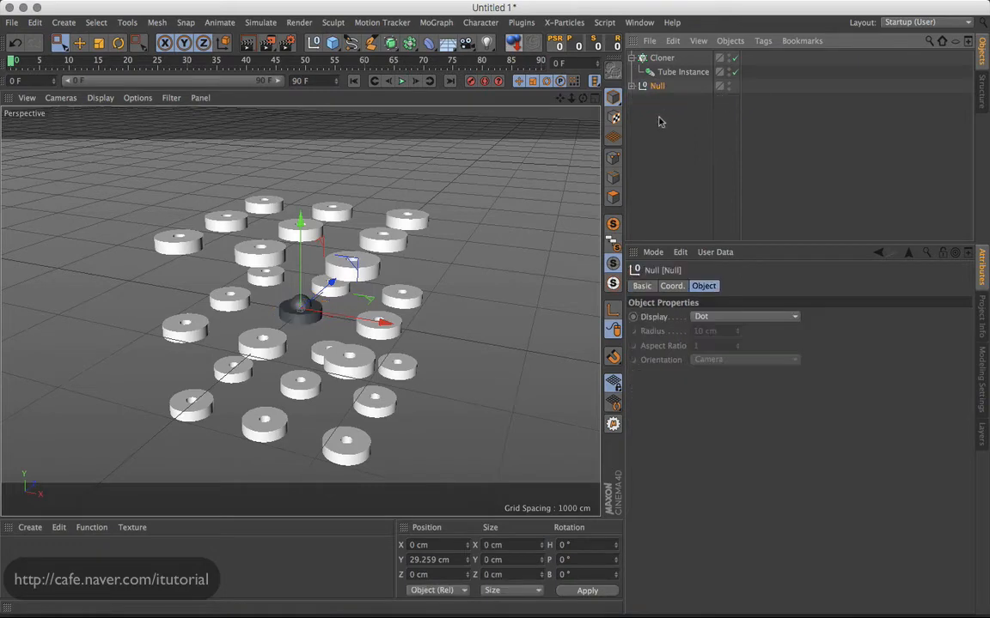
pyautogui.click(678, 73)
pyautogui.moveTo(657, 86); pyautogui.dragTo(724, 317)
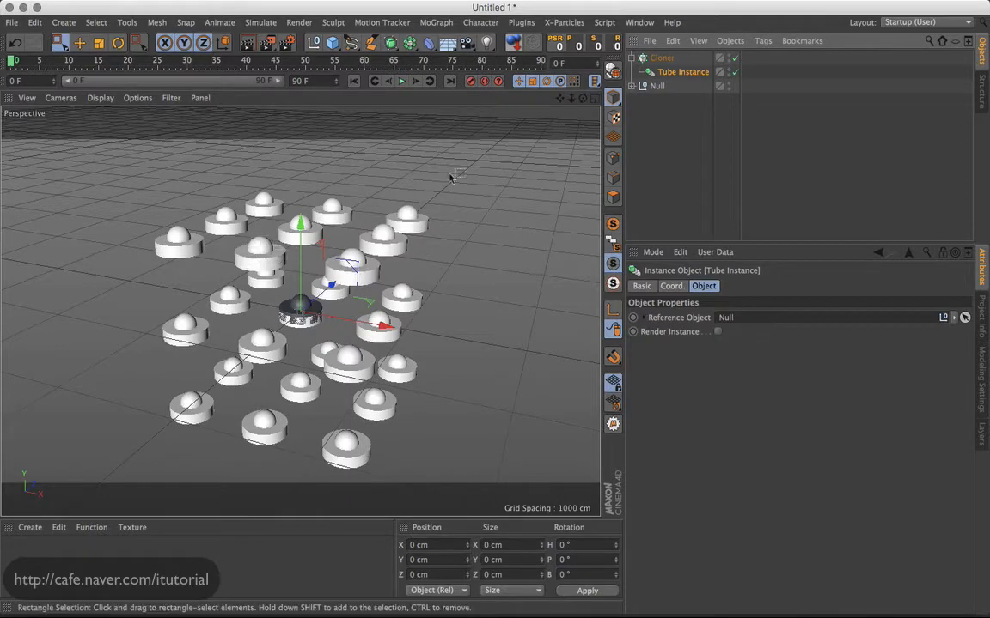
# - Render the tube-and-sphere clones, then hide their source Null in the editor and renderer and render the view again
pyautogui.moveTo(571, 98); pyautogui.dragTo(584, 91)
pyautogui.click(247, 43)
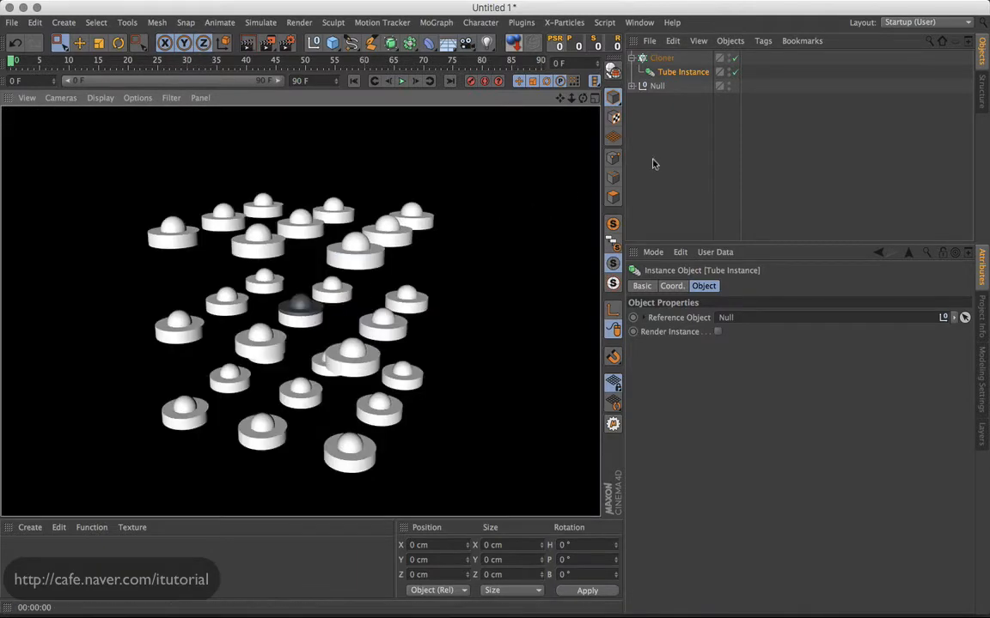
pyautogui.click(652, 87)
pyautogui.click(633, 86)
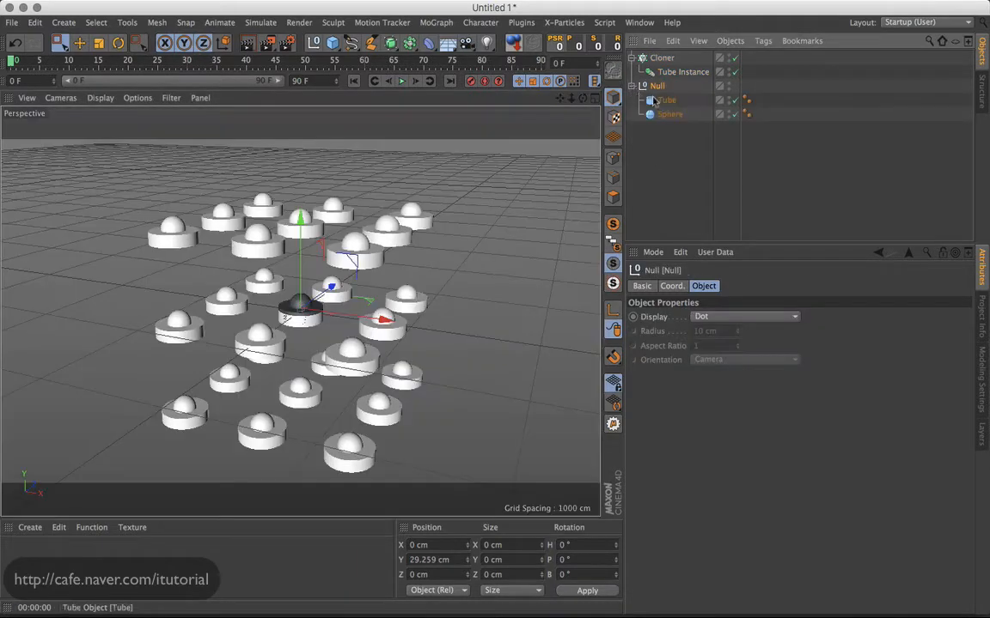
pyautogui.click(729, 85)
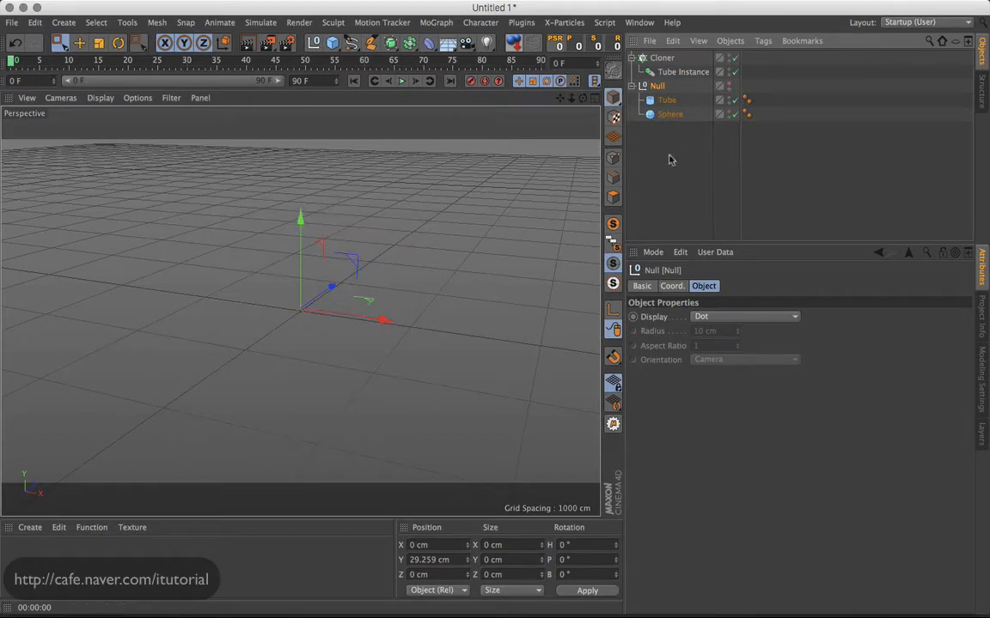
pyautogui.click(247, 43)
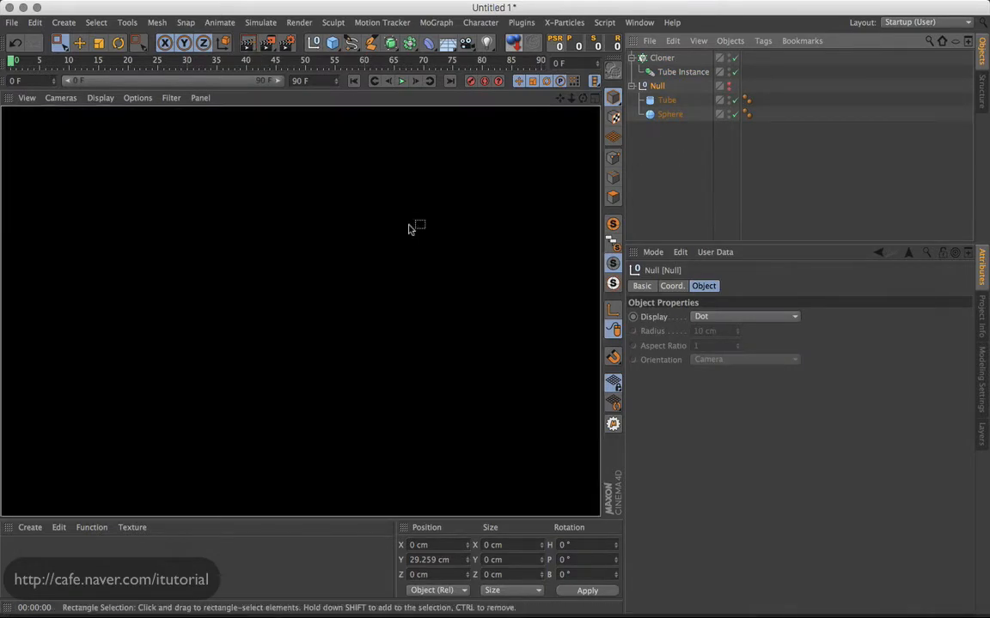
# - Make the source Null visible again in the editor and renderer, and group it under a new parent Null
pyautogui.click(729, 88)
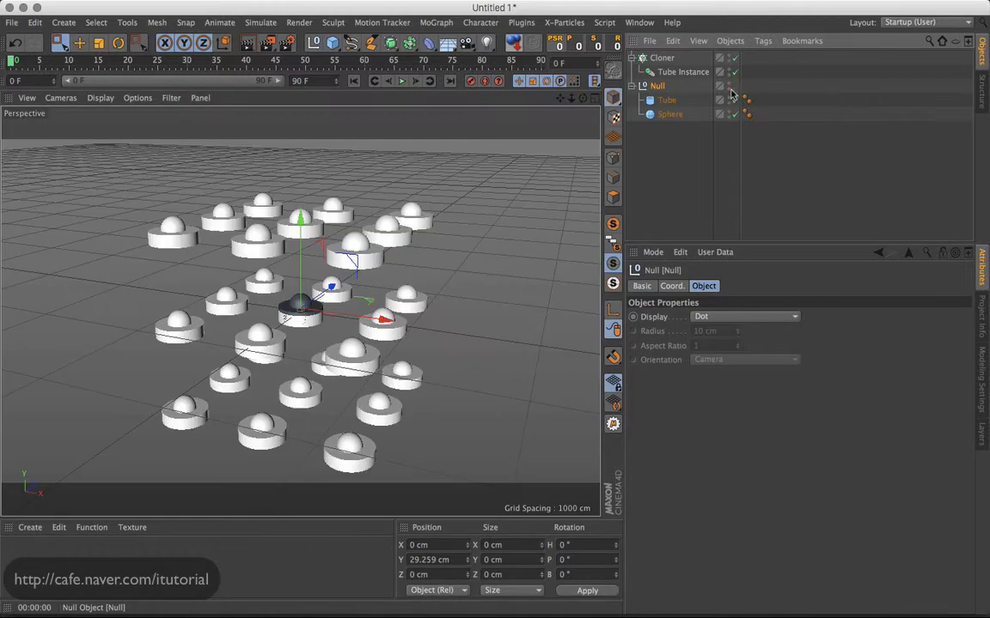
pyautogui.click(633, 86)
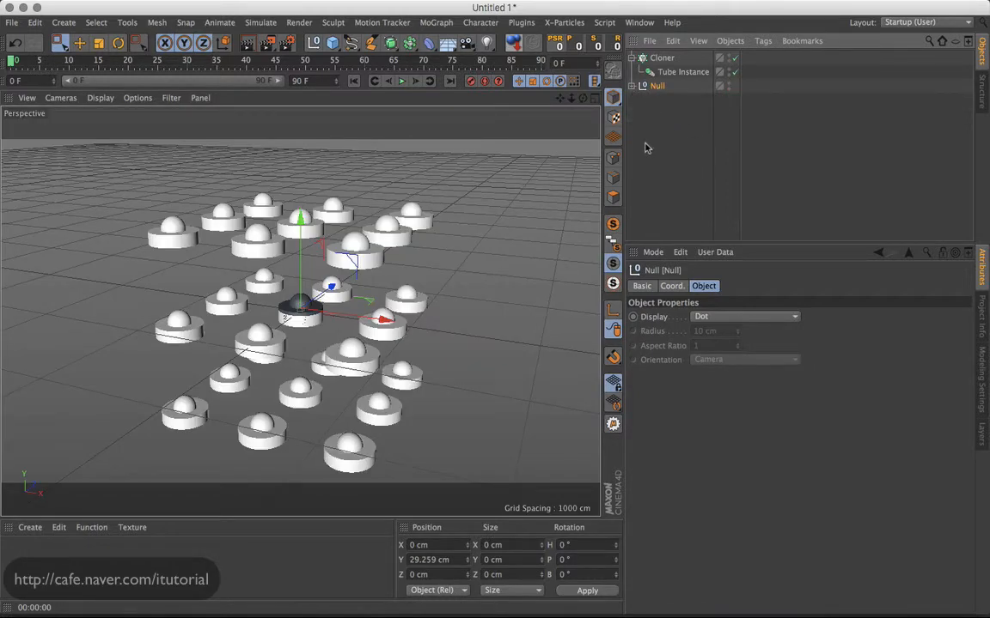
pyautogui.click(631, 85)
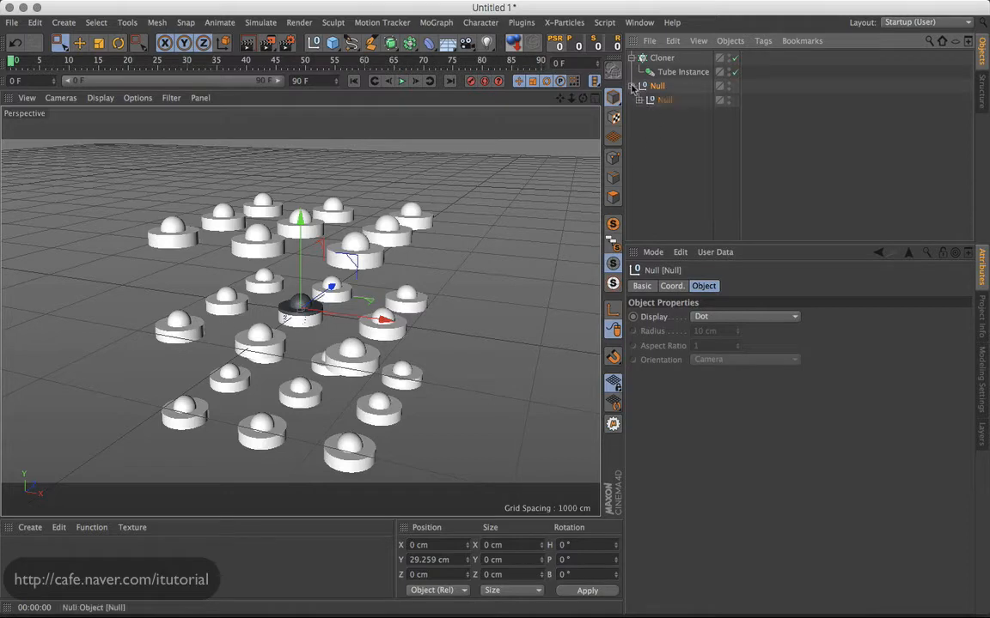
pyautogui.click(639, 100)
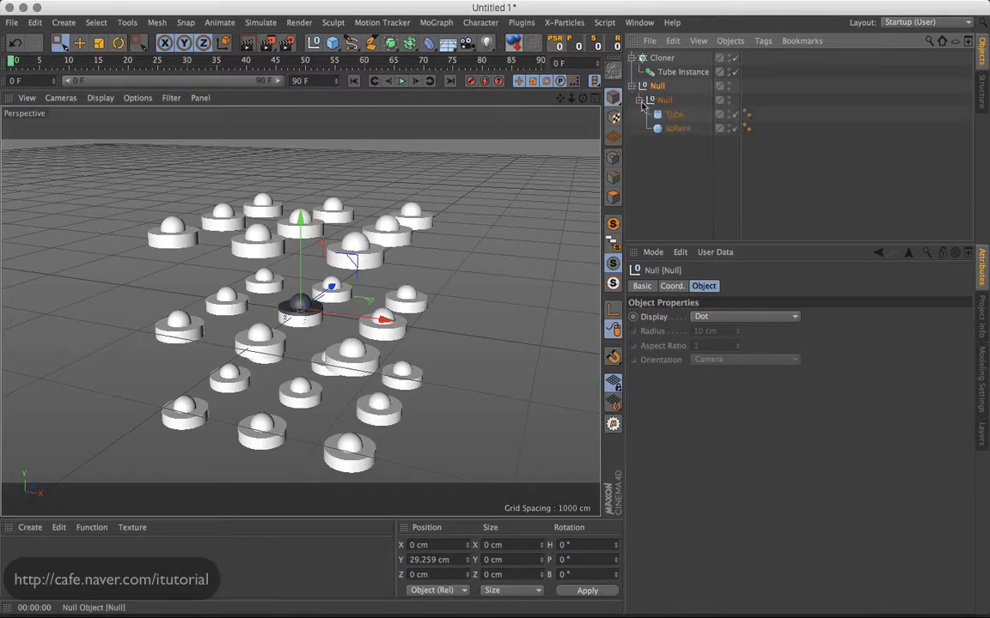
# - Hide the outer Null in the editor and renderer and render the view
pyautogui.click(729, 86)
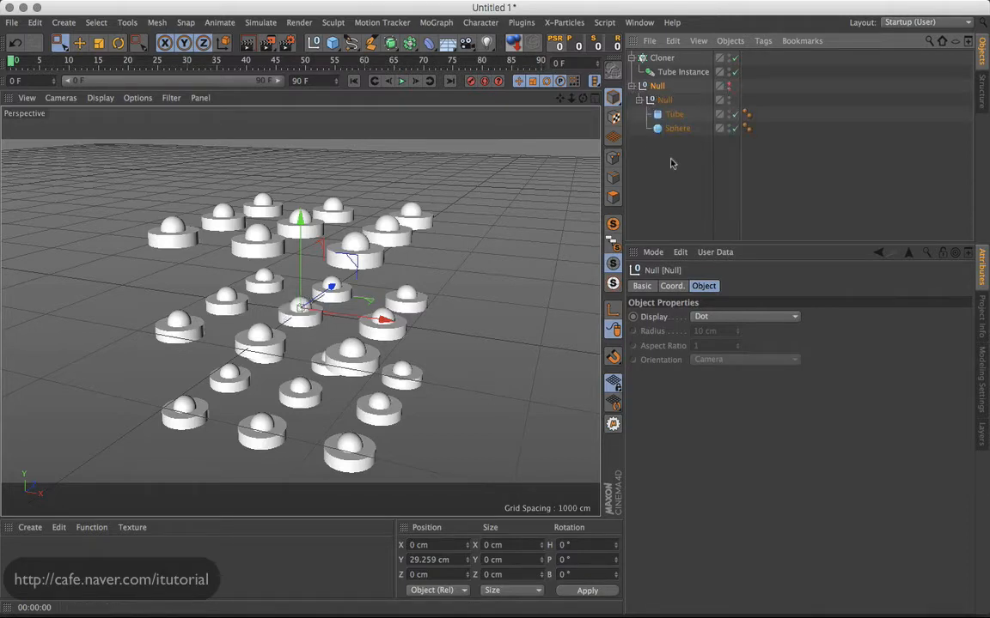
pyautogui.click(247, 44)
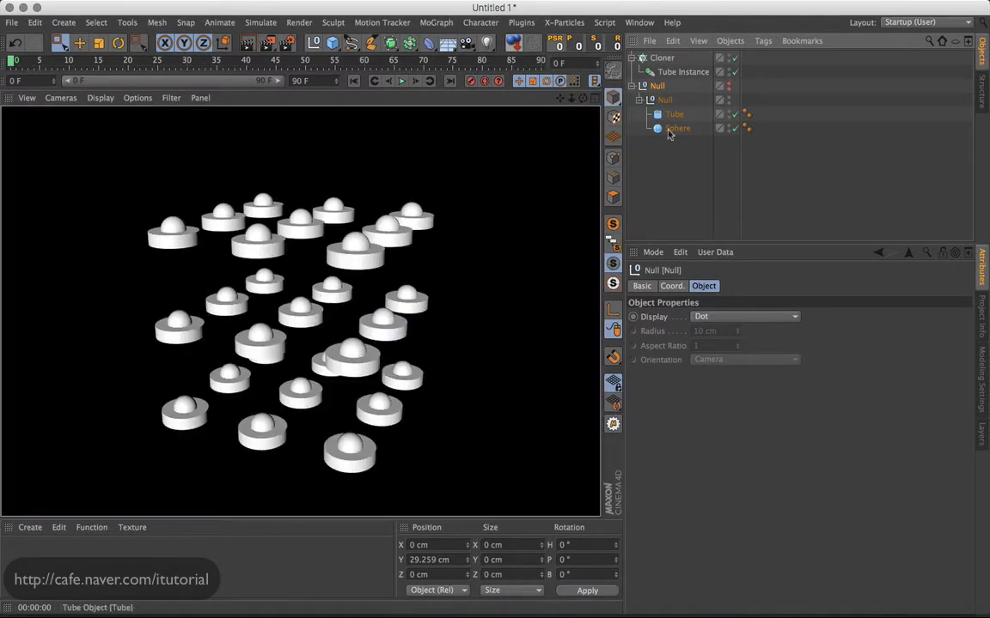
pyautogui.click(665, 145)
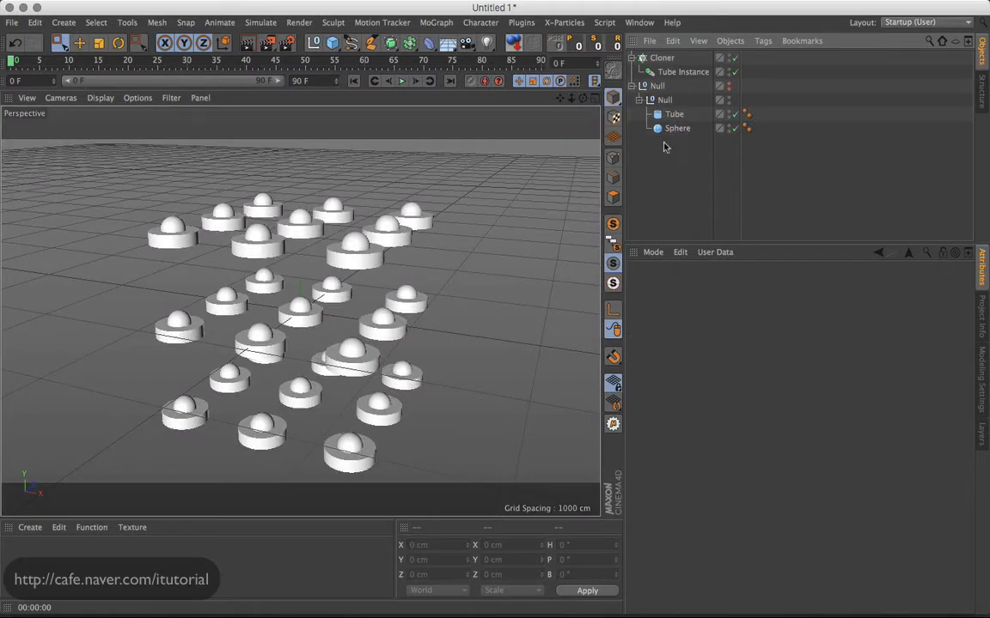
# - Add a Cone, raise it to about Y 190.5 cm and place it in the inner Null with the Tube and Sphere
pyautogui.click(333, 43)
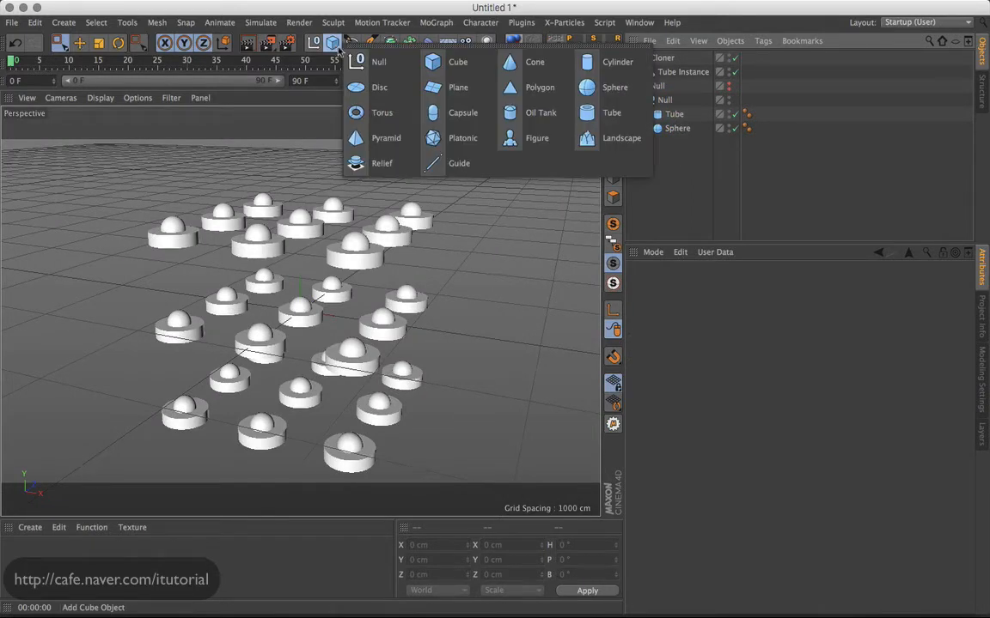
pyautogui.click(510, 67)
pyautogui.moveTo(290, 249)
pyautogui.mouseDown()
pyautogui.moveTo(301, 221)
pyautogui.moveTo(301, 232)
pyautogui.mouseUp()
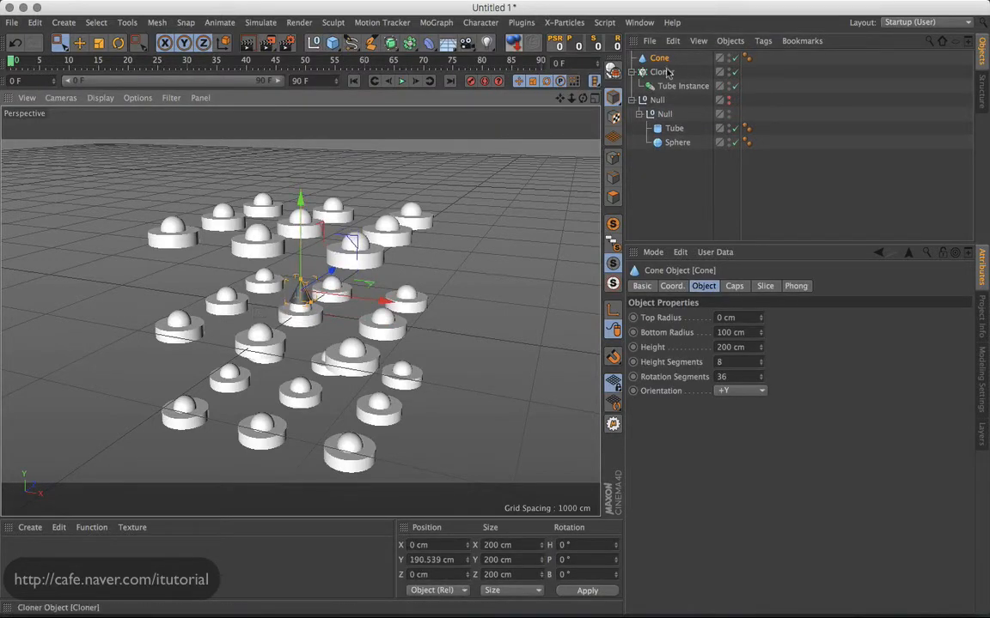
pyautogui.moveTo(659, 59); pyautogui.dragTo(663, 123)
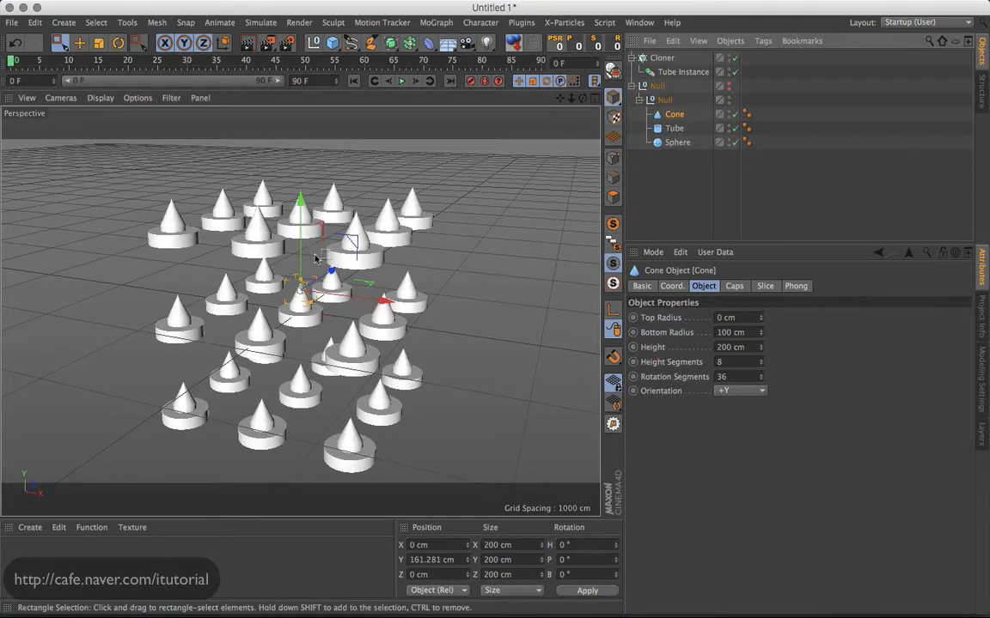
pyautogui.keyDown('alt'); pyautogui.moveTo(340, 251); pyautogui.dragTo(385, 278); pyautogui.keyUp('alt')
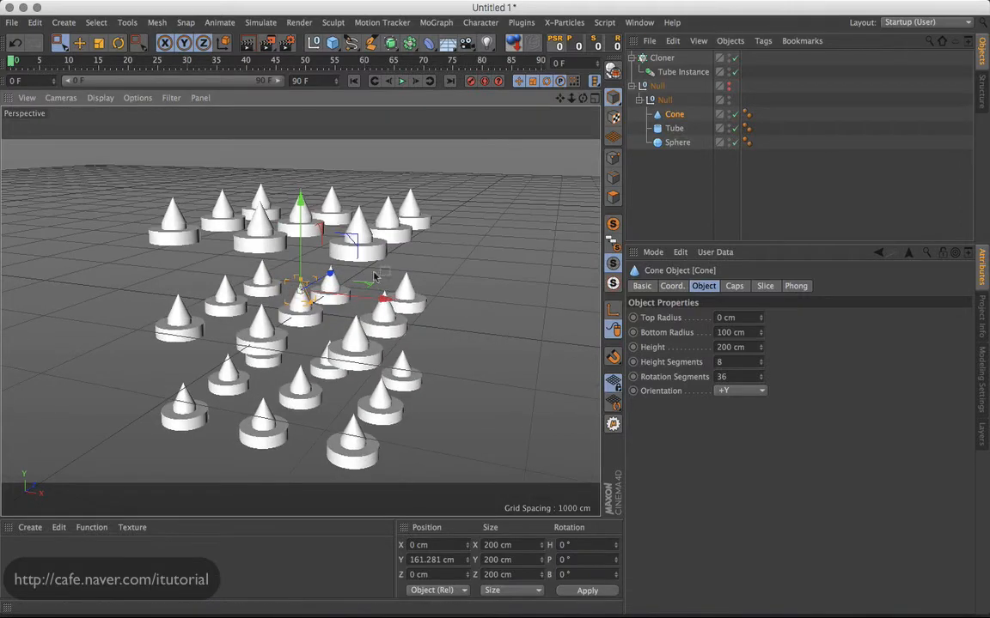
# - Examine the Render Instance option of the Tube Instance and the Render Instances option of the Cloner
pyautogui.click(680, 76)
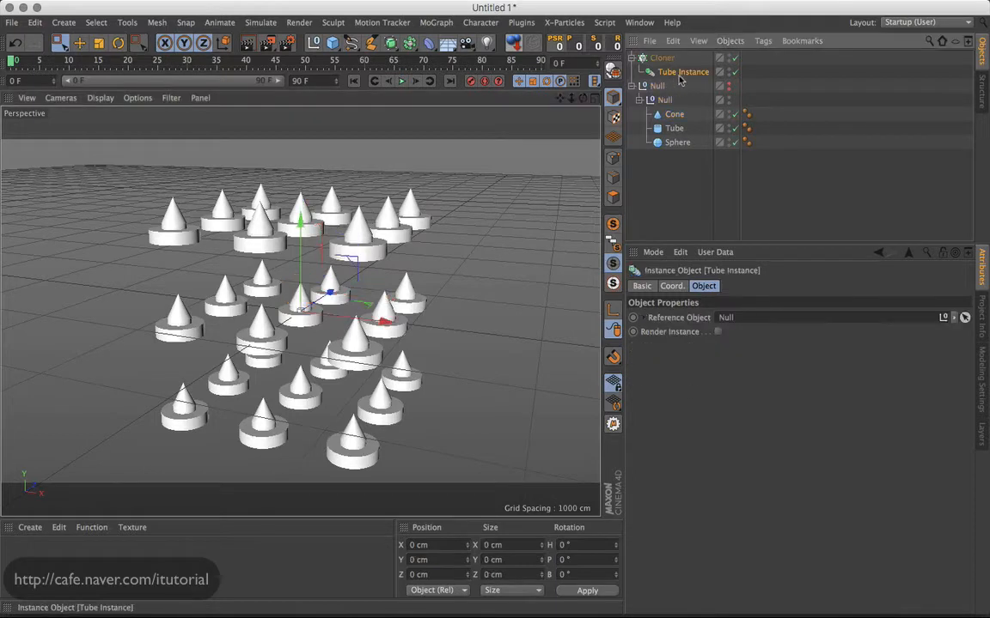
pyautogui.click(718, 333)
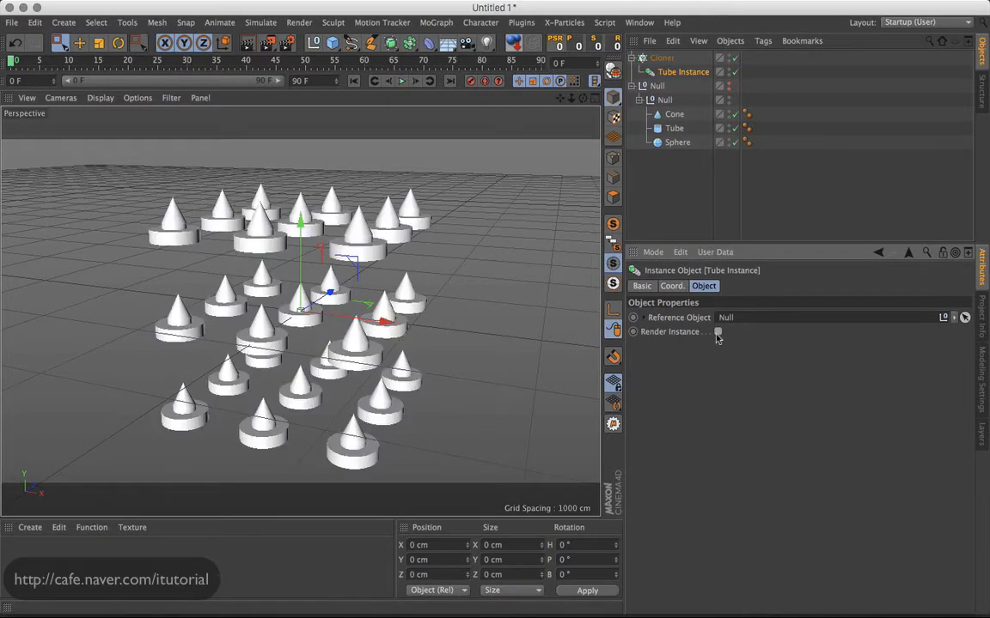
pyautogui.click(661, 58)
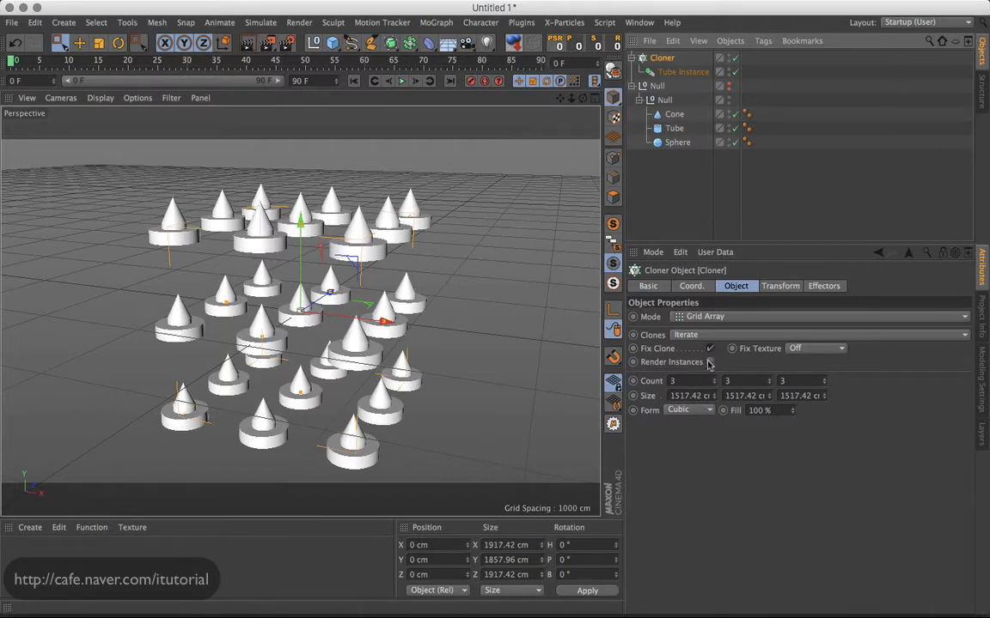
pyautogui.click(683, 71)
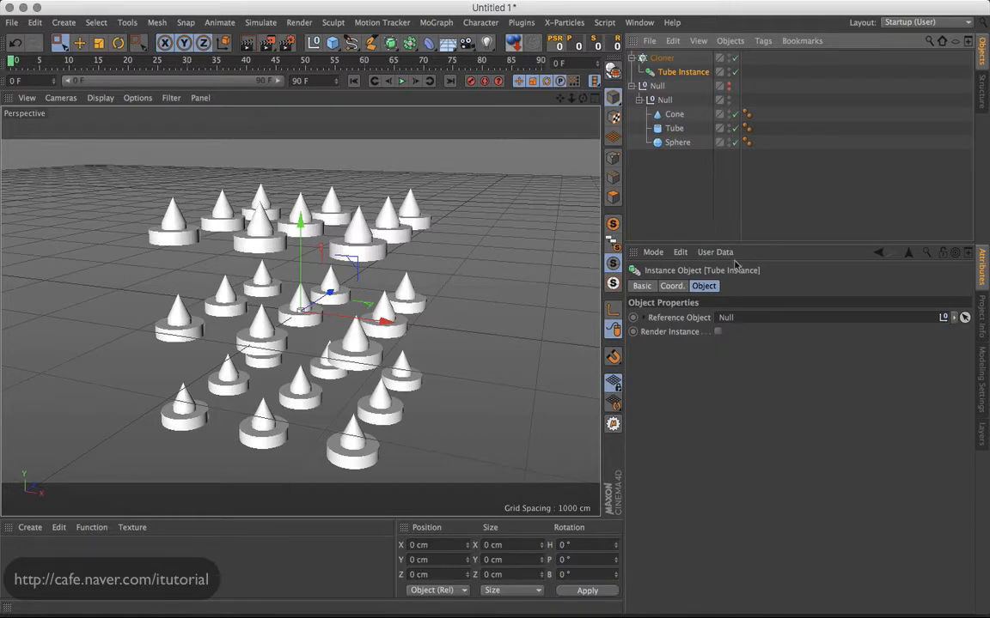
# - Set the Cloner's grid count to 15 in all three directions and render the view
pyautogui.click(662, 57)
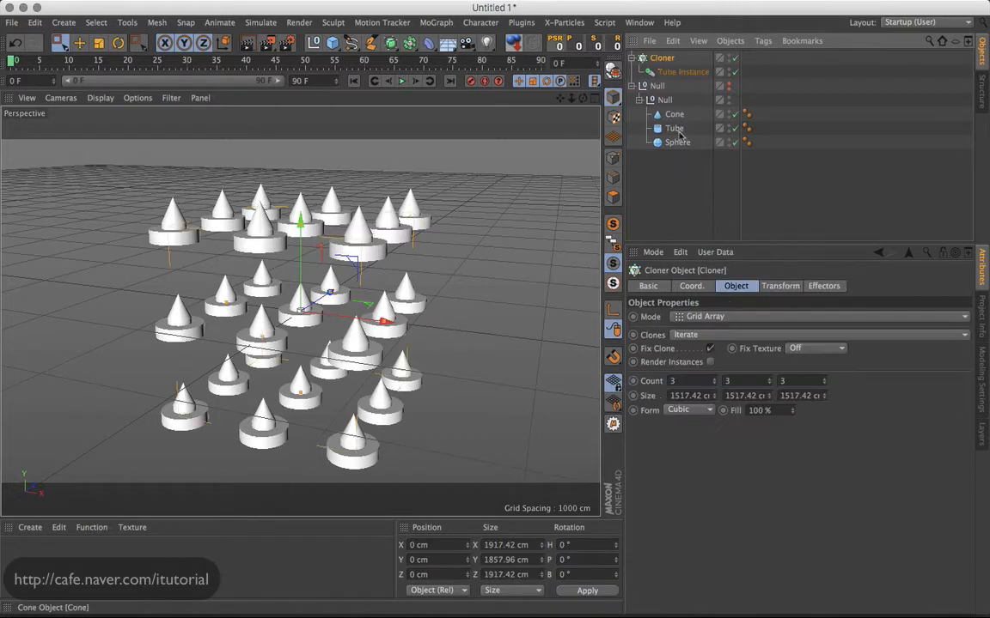
pyautogui.click(673, 381)
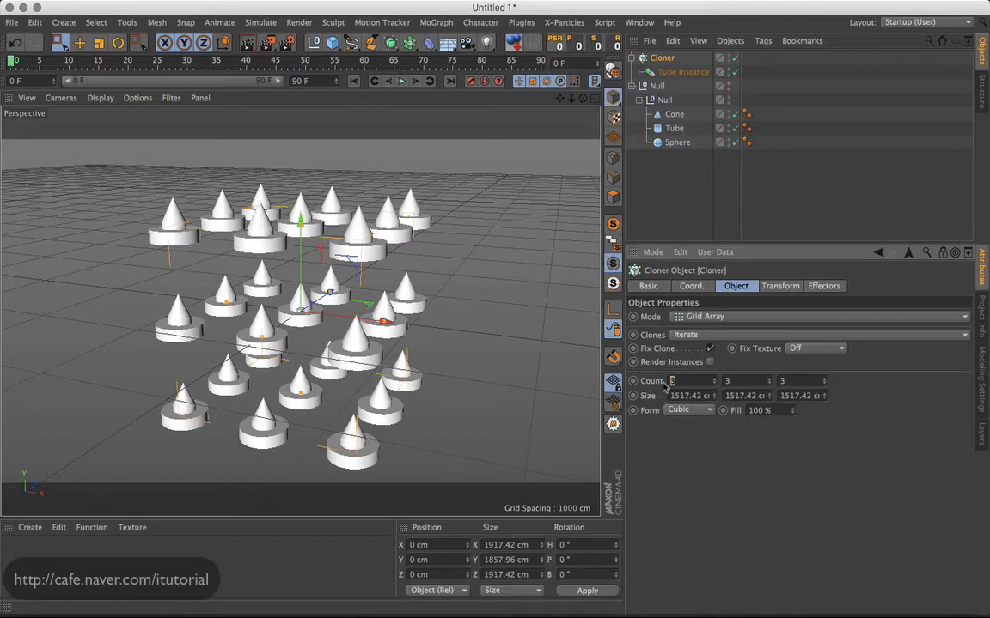
pyautogui.press('Return')
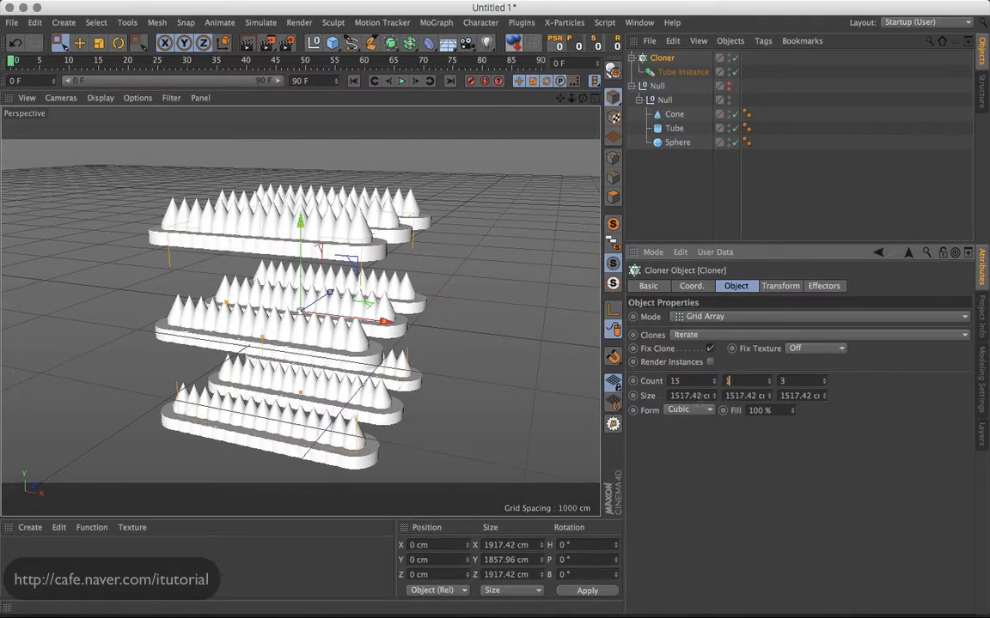
pyautogui.write('15')
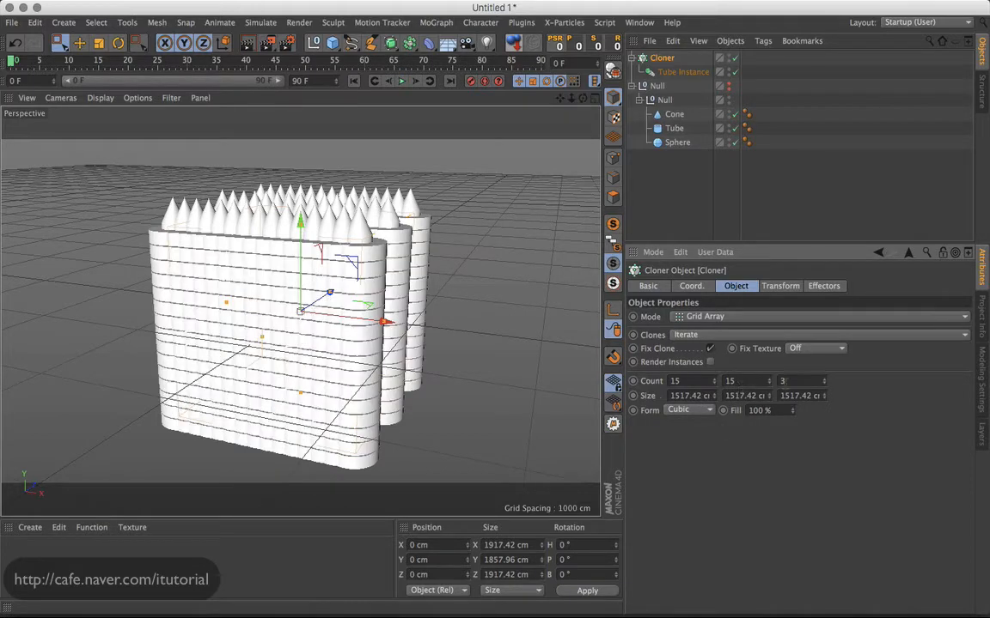
pyautogui.doubleClick(782, 380)
pyautogui.press('Return')
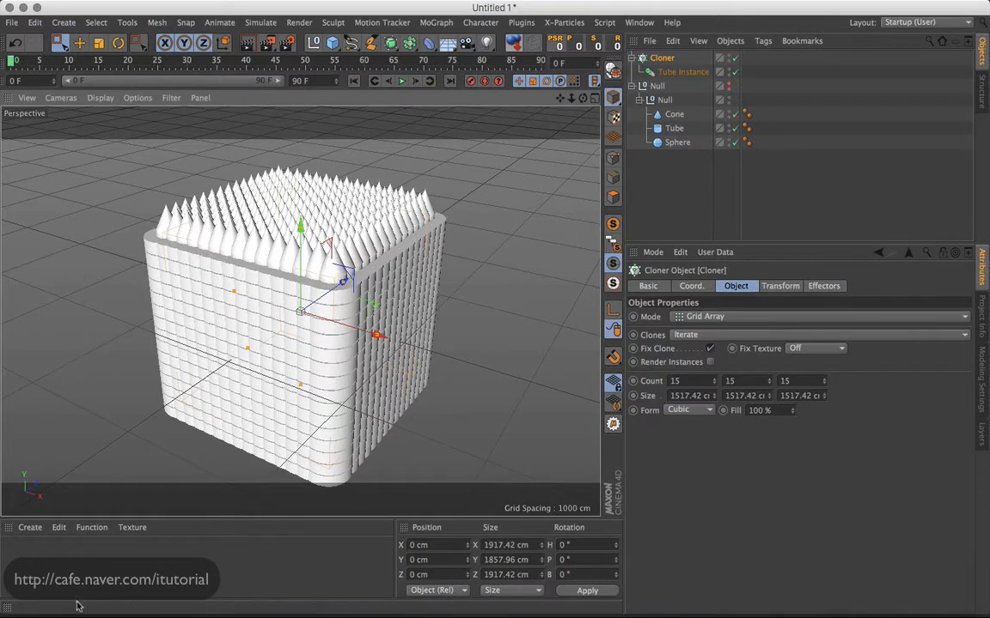
pyautogui.click(247, 43)
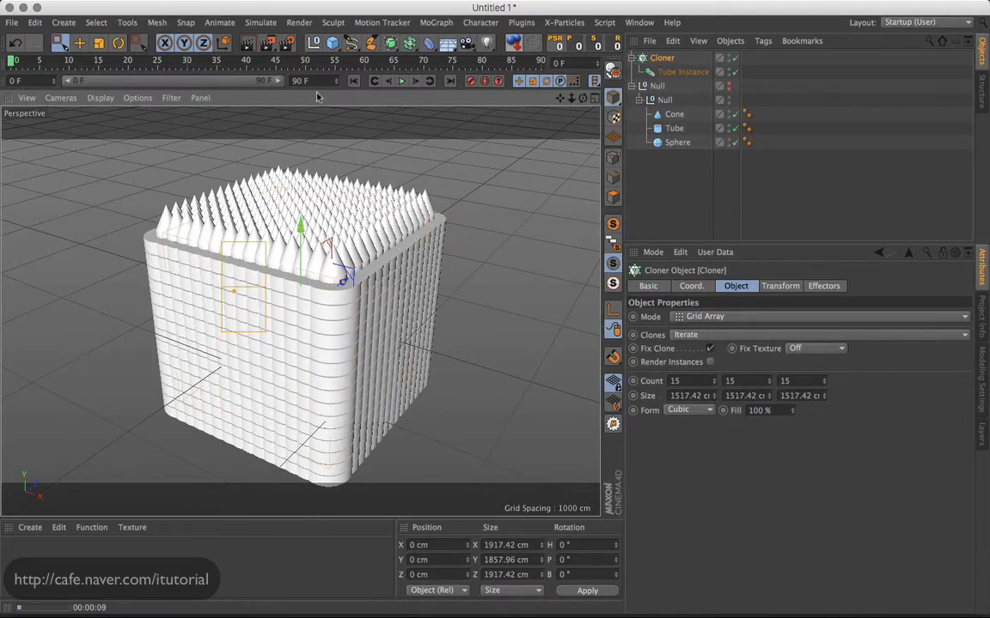
pyautogui.click(676, 156)
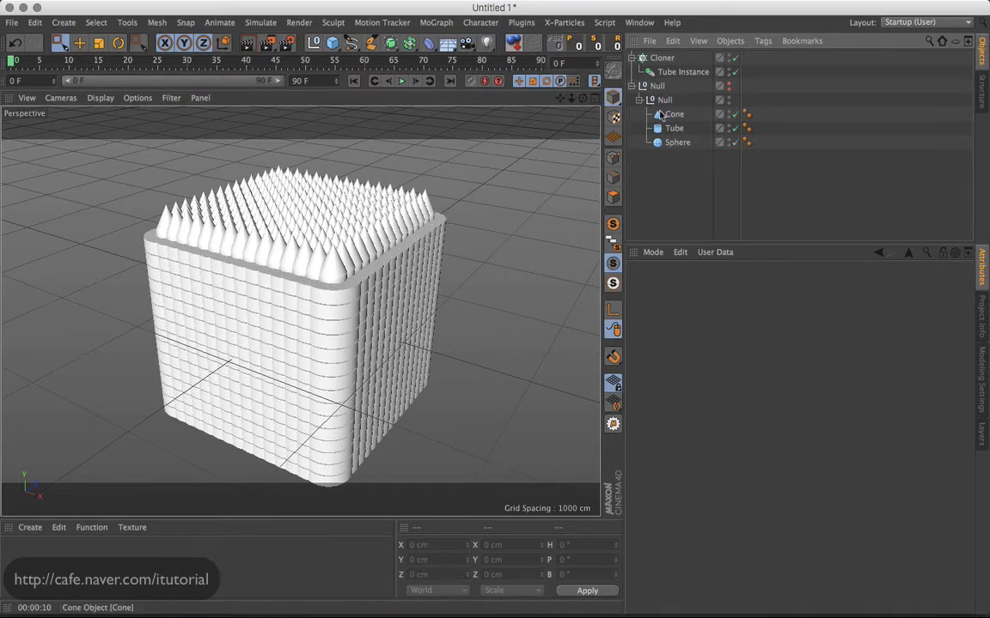
# - Enable Render Instance on the Tube Instance and render the view
pyautogui.click(682, 73)
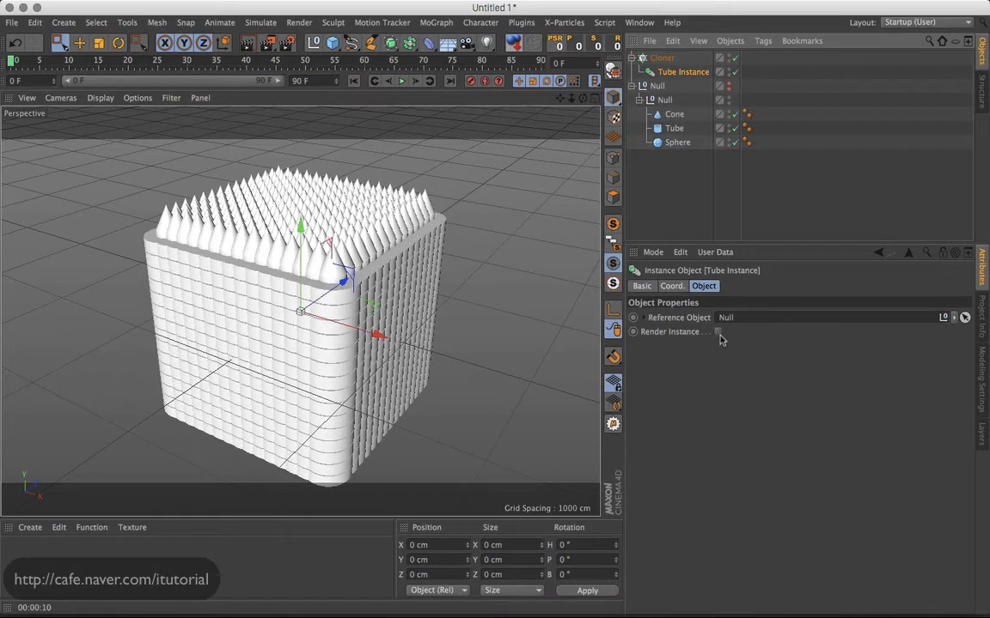
pyautogui.click(717, 331)
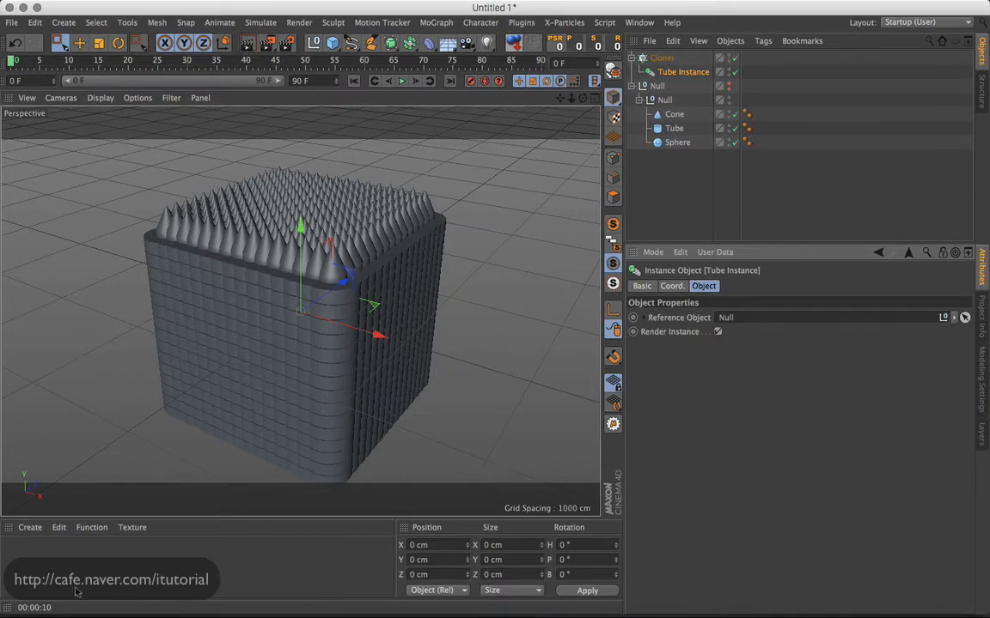
pyautogui.click(248, 46)
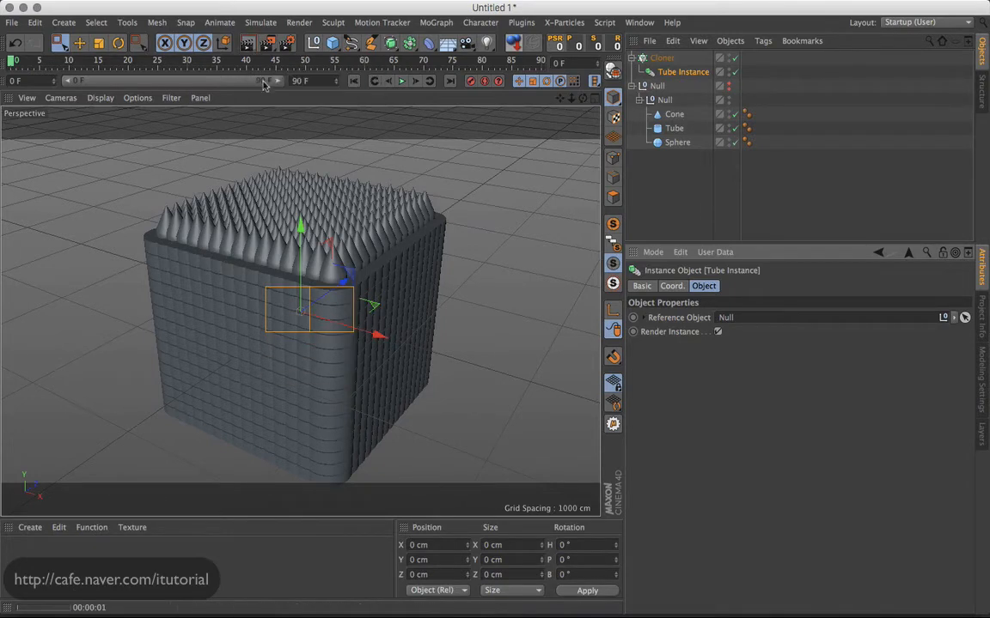
pyautogui.click(674, 164)
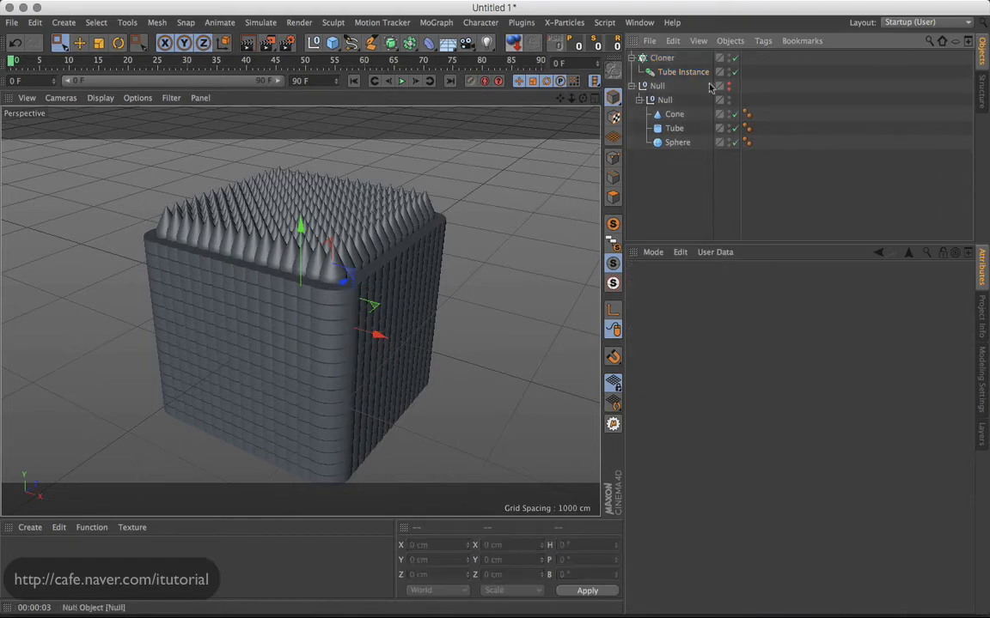
# - Disable Render Instance on the Tube Instance, enable Render Instances on the Cloner instead and render the view
pyautogui.click(683, 72)
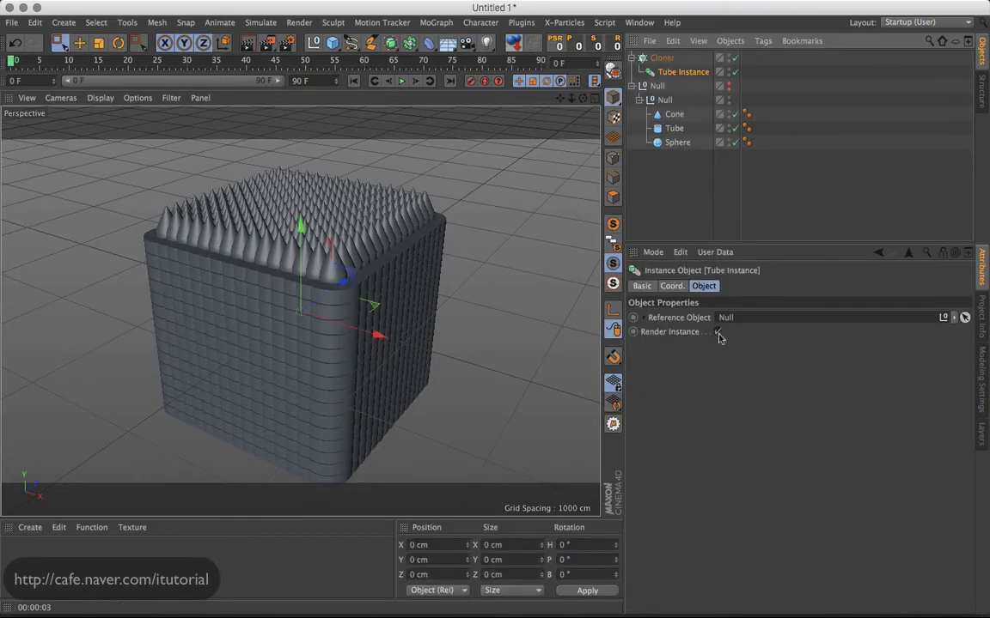
pyautogui.click(662, 57)
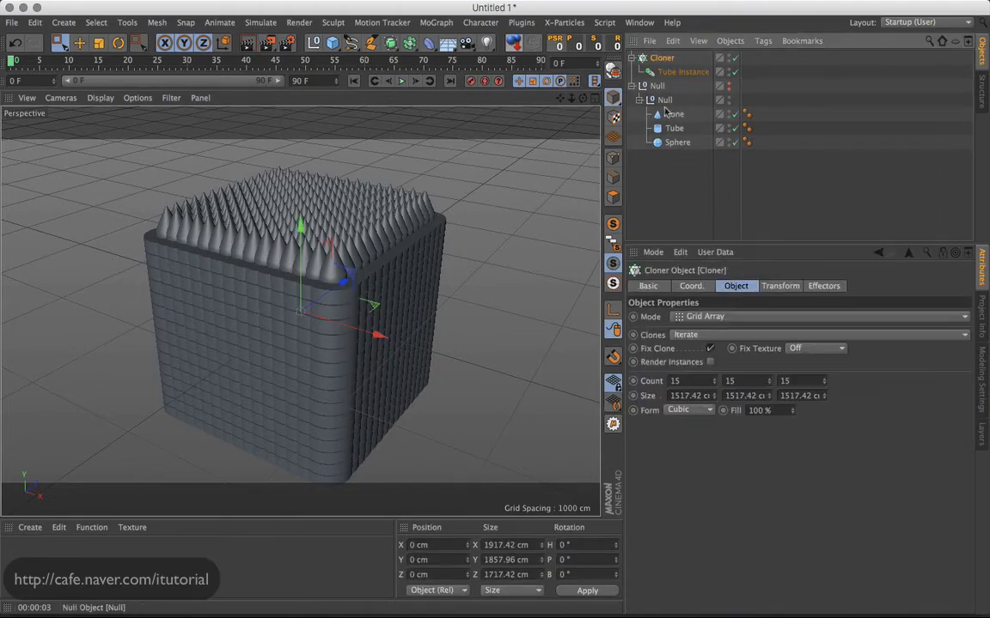
pyautogui.click(709, 362)
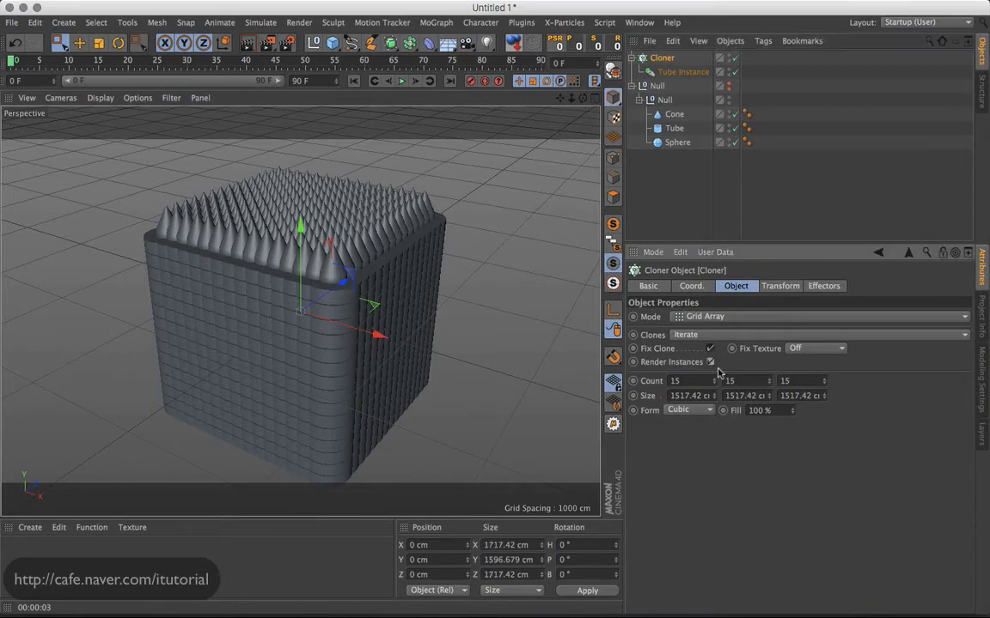
pyautogui.click(249, 44)
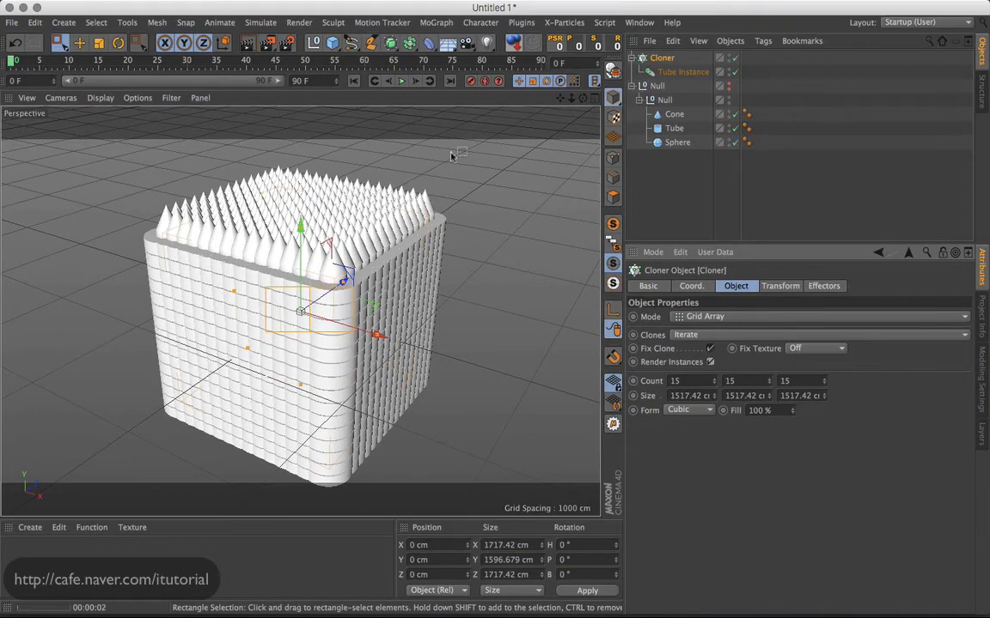
pyautogui.click(668, 153)
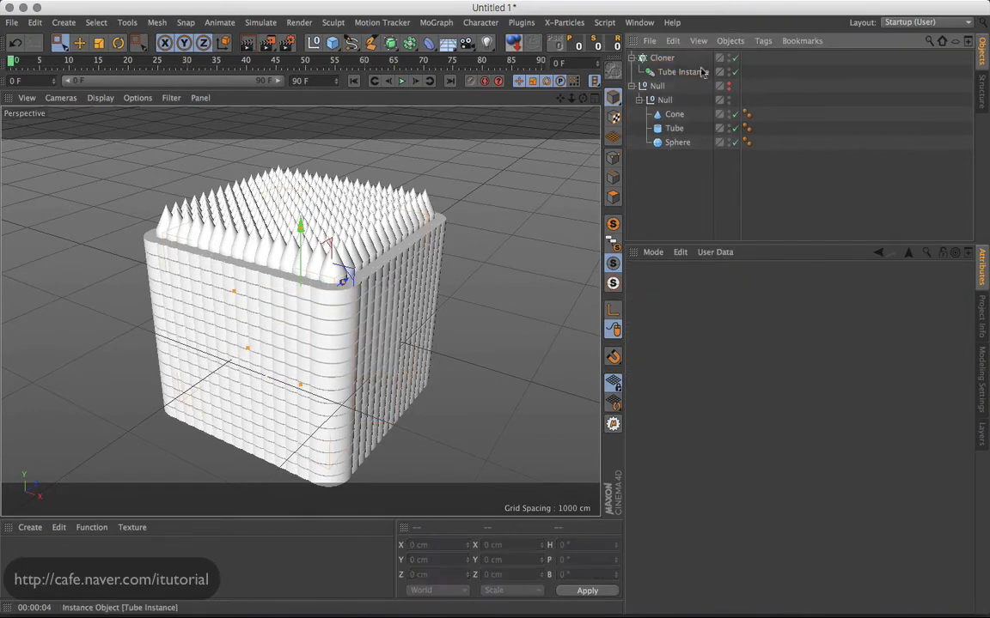
# - Turn off Render Instances on the Cloner and collapse the source Null's hierarchy
pyautogui.click(672, 73)
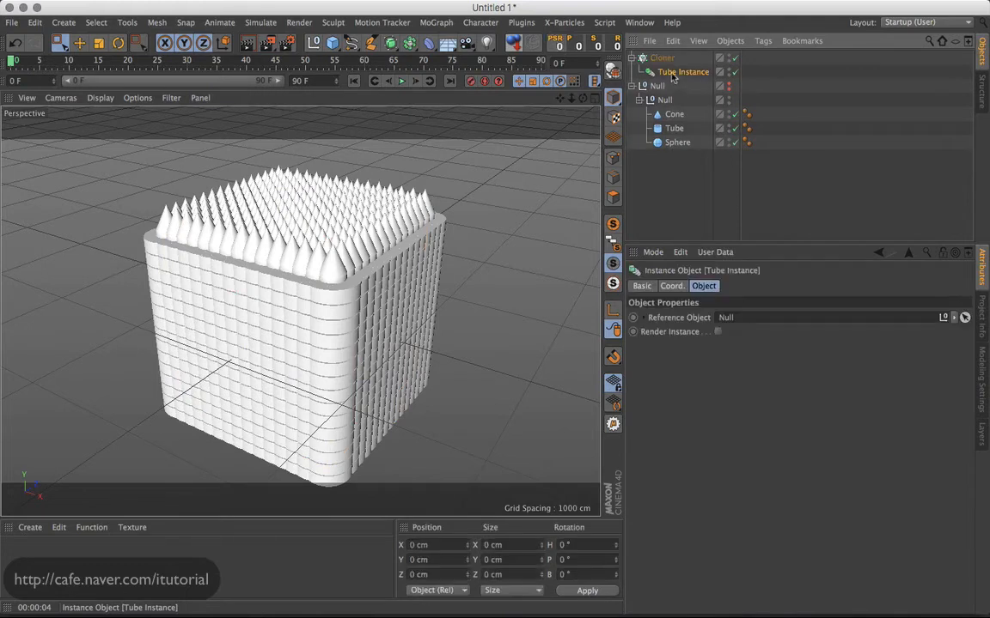
pyautogui.click(662, 58)
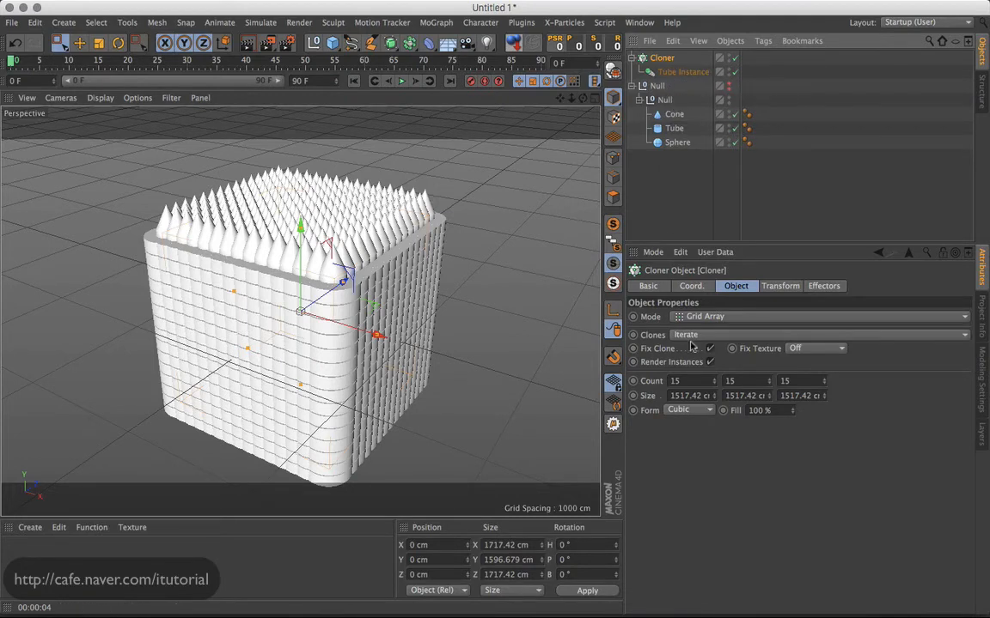
pyautogui.click(710, 361)
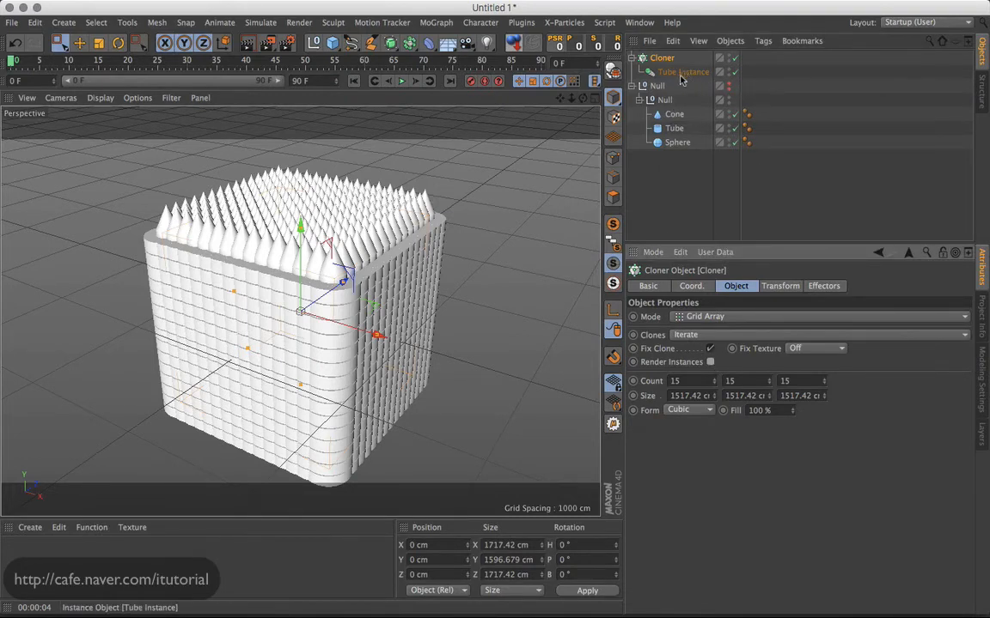
pyautogui.click(632, 87)
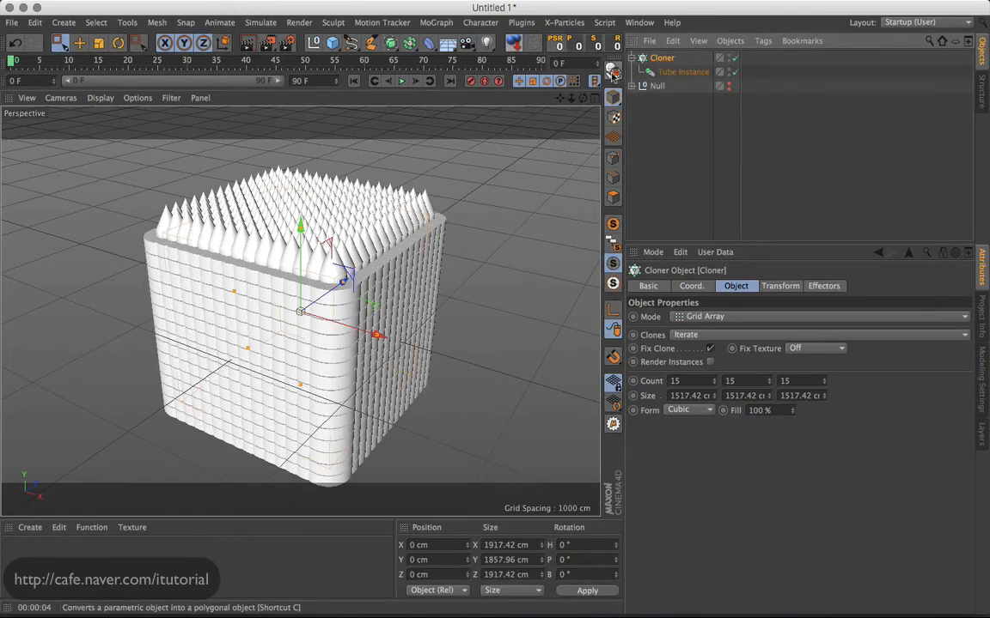
# - Convert the Cloner into an editable hierarchy and look through the individual Tube Instances it contains
pyautogui.click(613, 68)
pyautogui.click(632, 58)
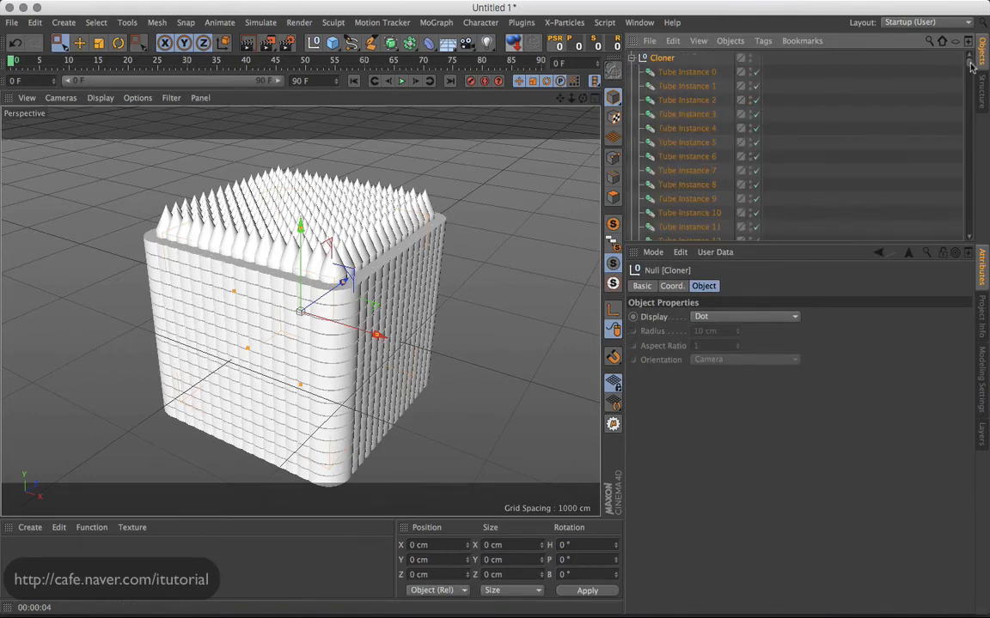
pyautogui.moveTo(968, 60)
pyautogui.mouseDown()
pyautogui.moveTo(967, 120)
pyautogui.moveTo(968, 58)
pyautogui.mouseUp()
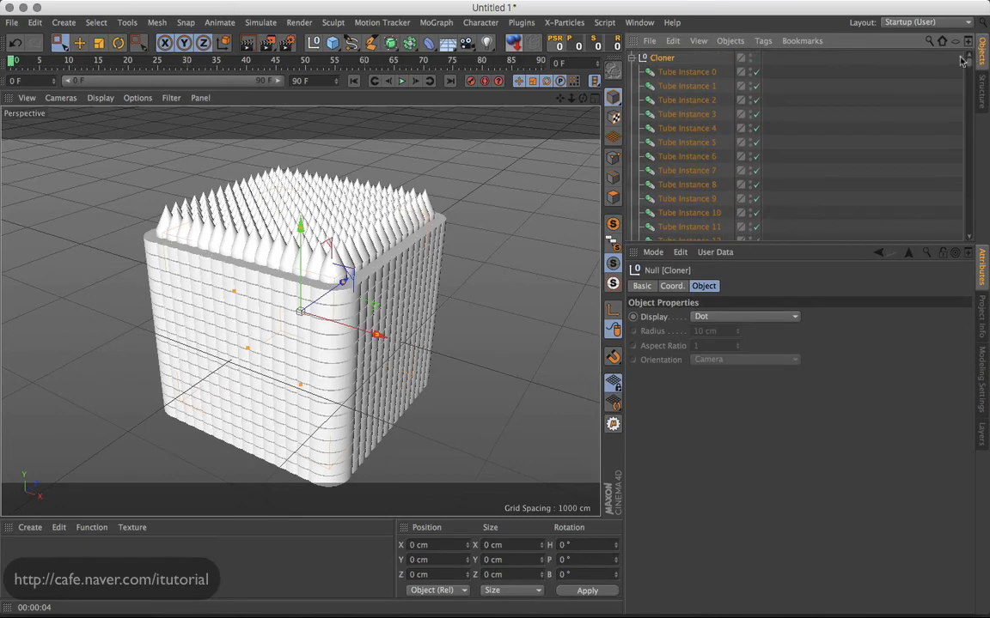
pyautogui.click(632, 59)
pyautogui.click(632, 58)
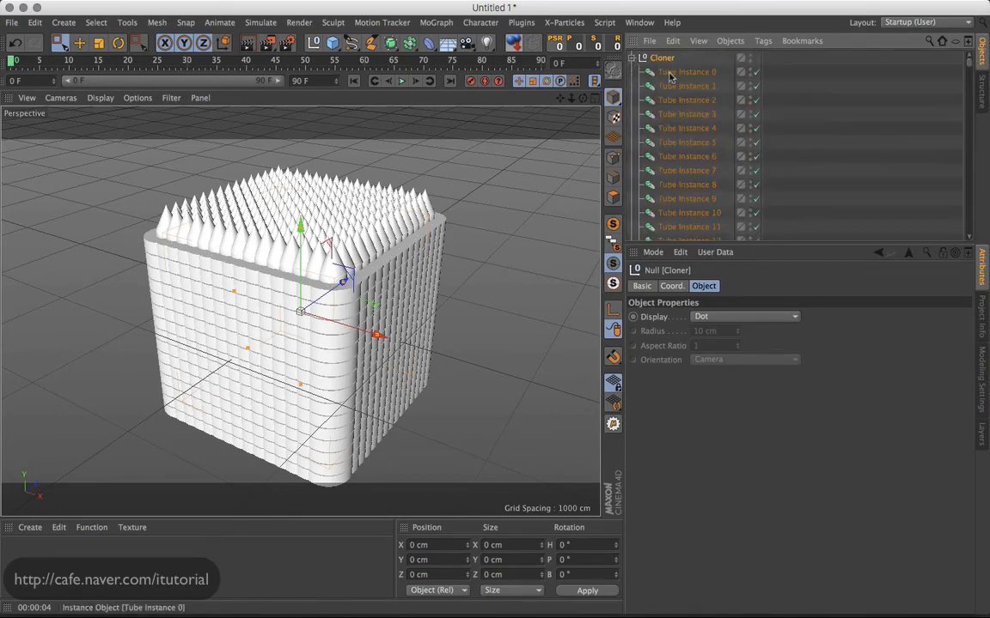
# - Inspect the object properties of Tube Instance 0, collapse the Cloner hierarchy and clear the selection
pyautogui.click(671, 74)
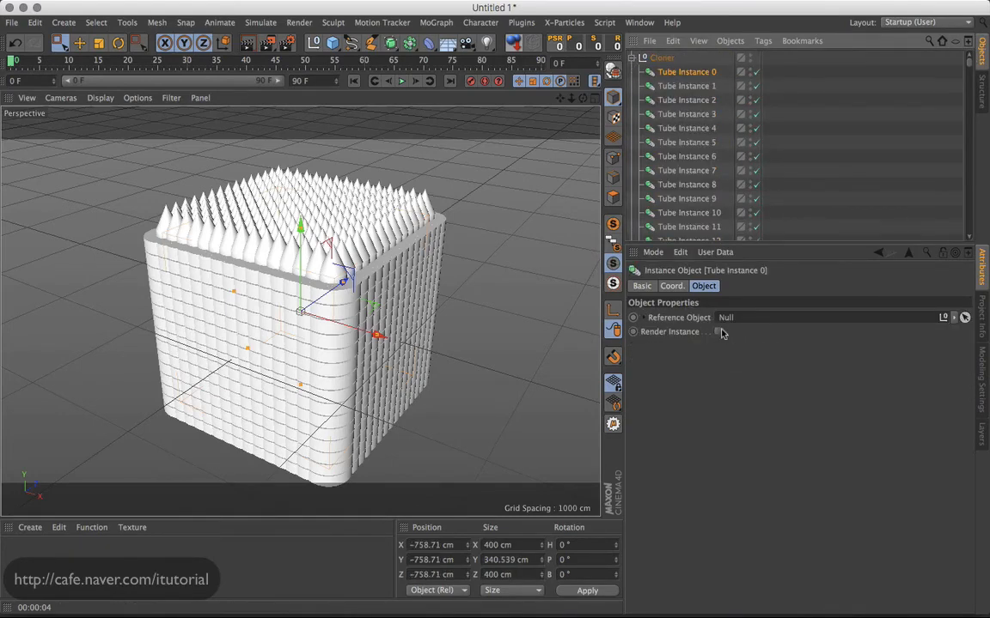
pyautogui.click(633, 58)
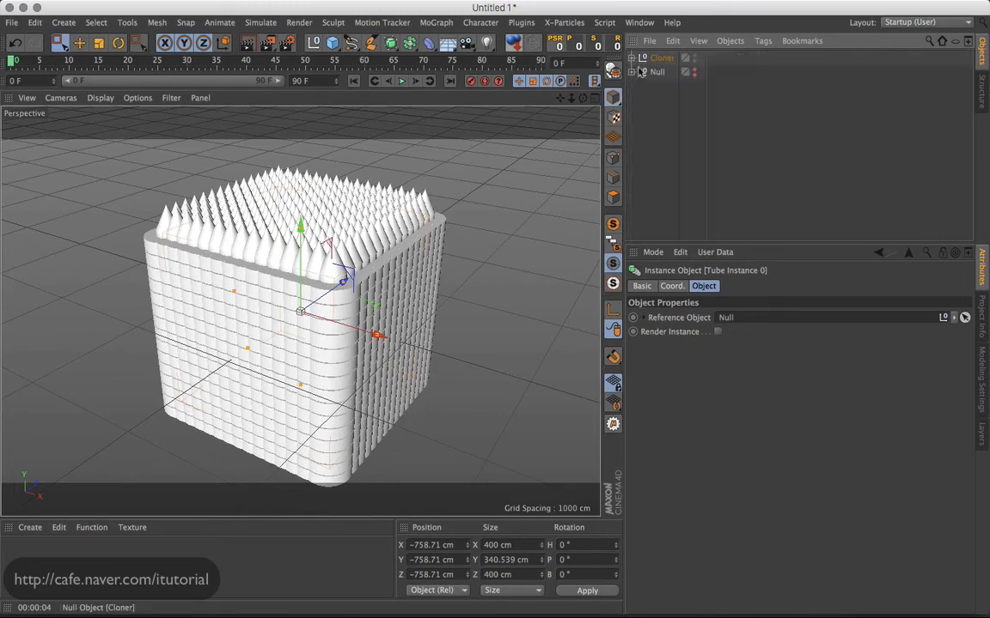
pyautogui.click(633, 59)
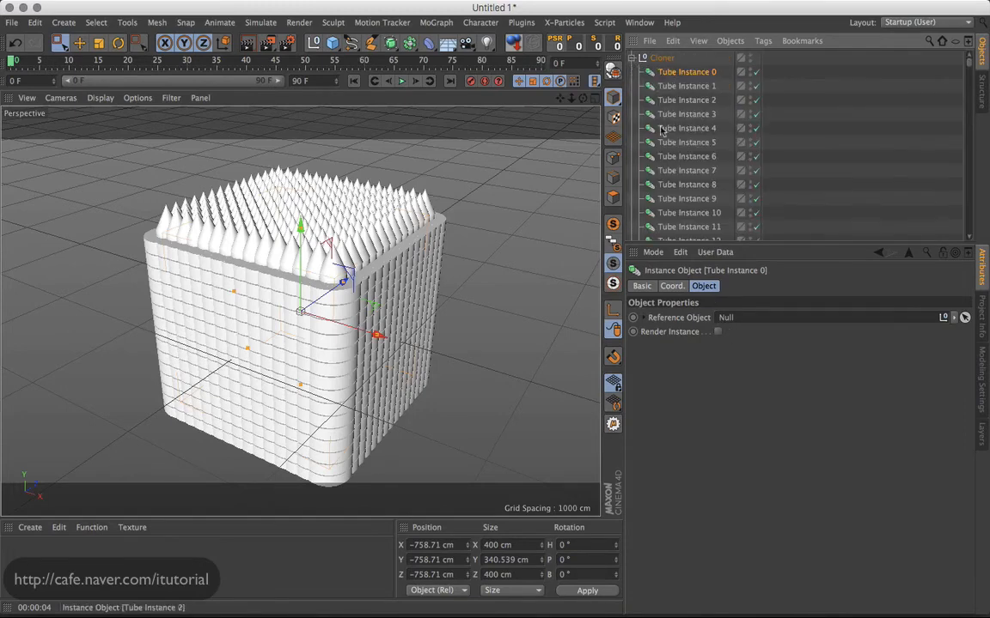
pyautogui.click(632, 58)
pyautogui.click(650, 81)
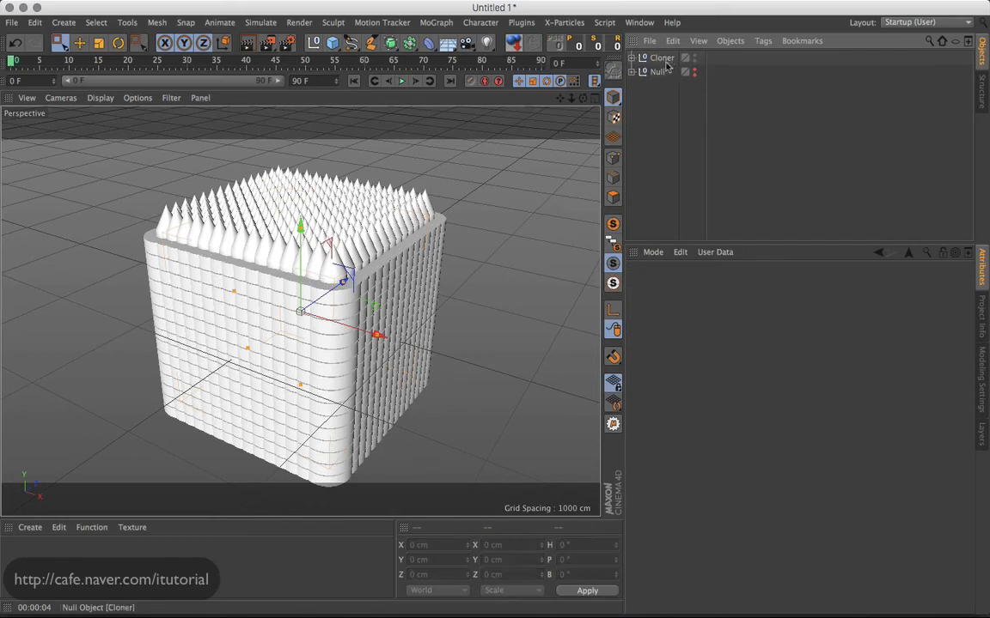
# - Select the converted Cloner null with all its child Tube Instances and enable Render Instance on the instances together
pyautogui.middleClick(660, 60)
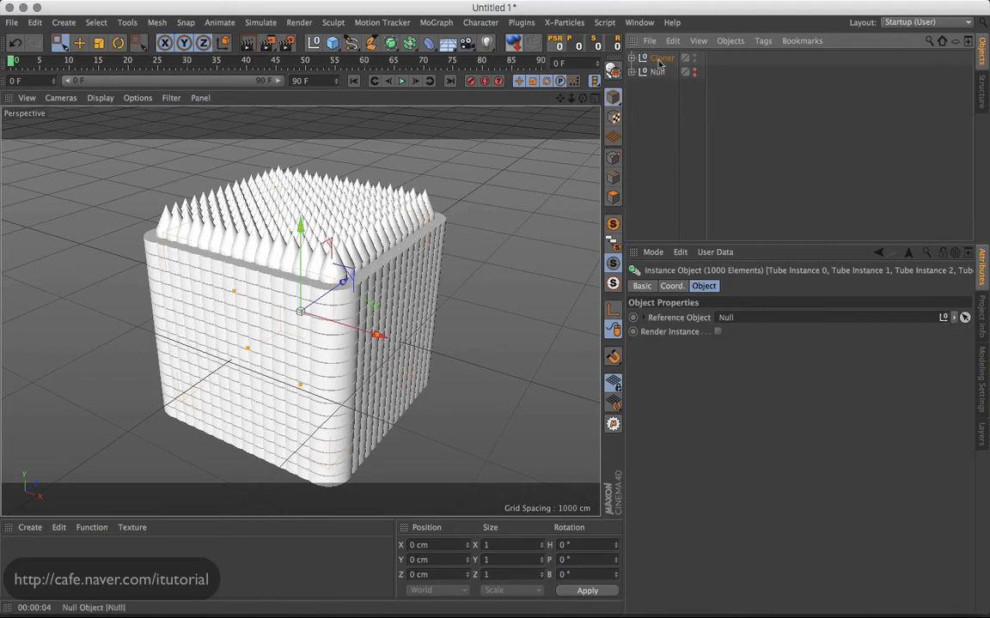
pyautogui.click(718, 332)
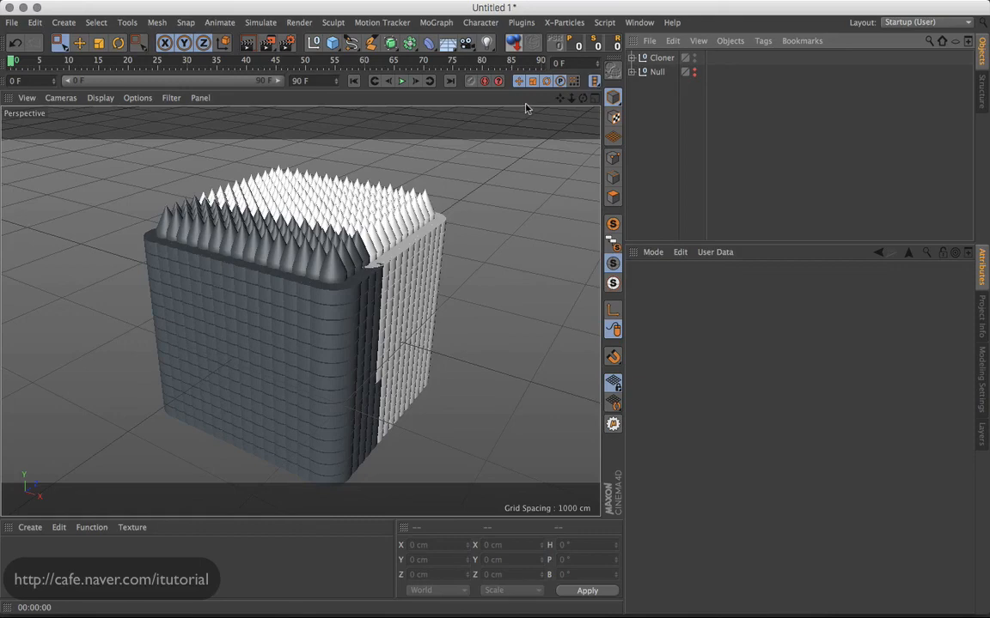
pyautogui.press('0')
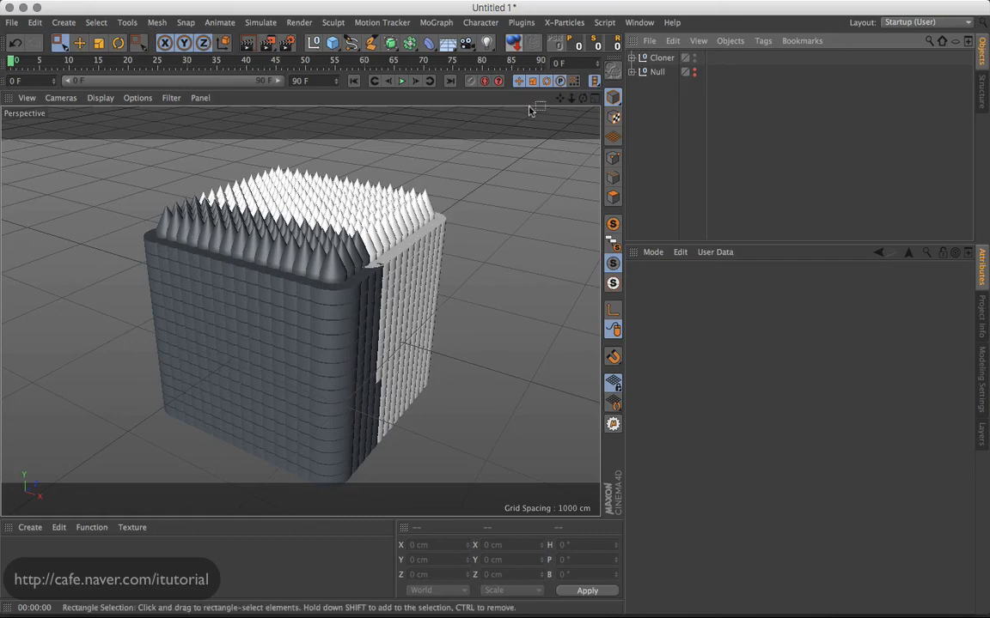